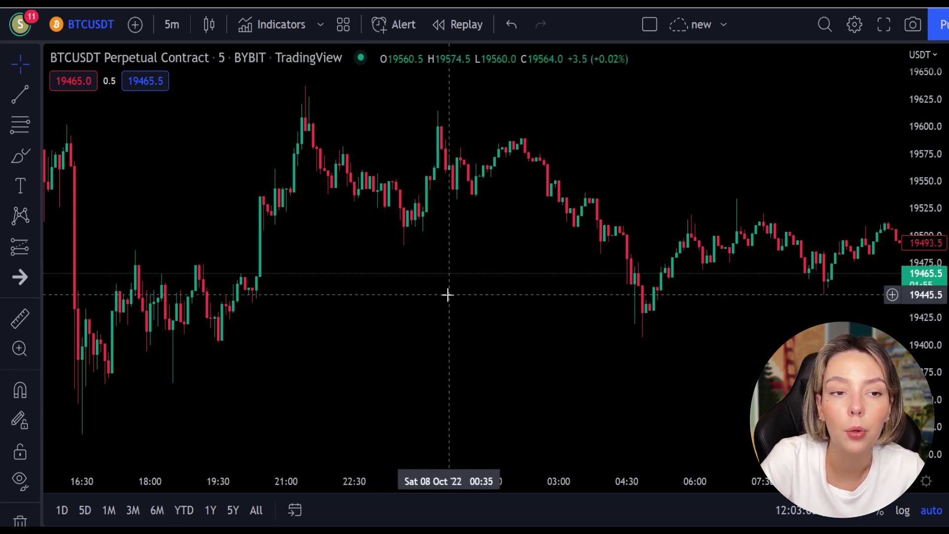
- Pan the BTCUSDT 5-minute chart back until candles from 6 into 7 October are in view
left_click_drag(524, 260, 348, 299)
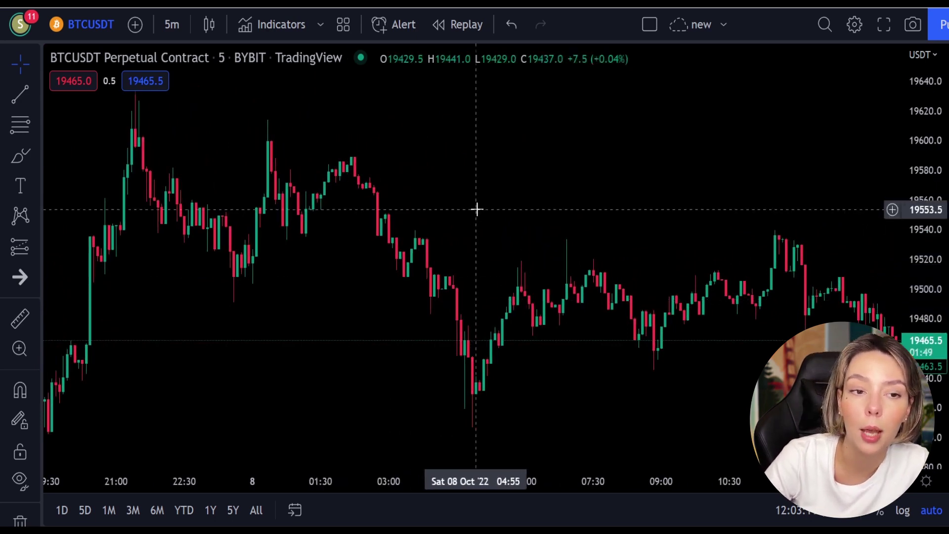
left_click_drag(476, 209, 543, 224)
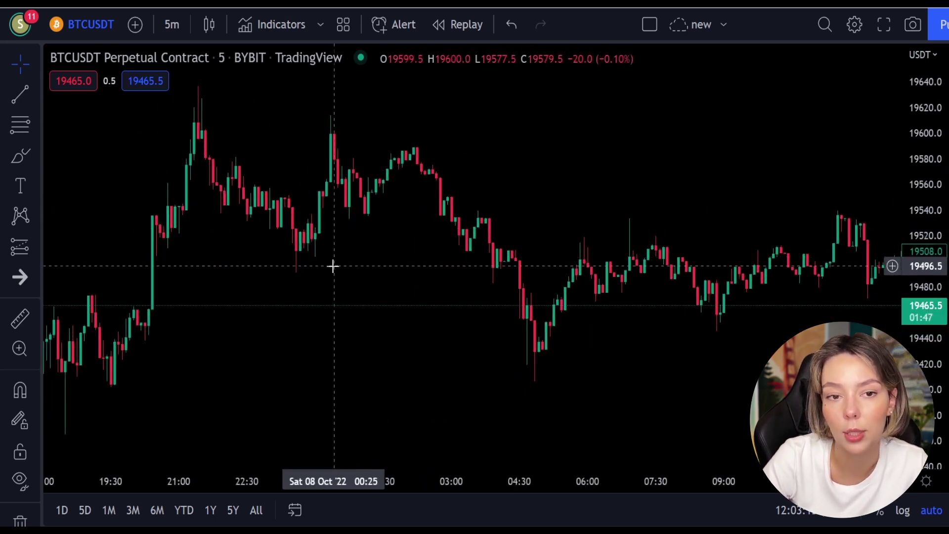
left_click_drag(325, 282, 499, 345)
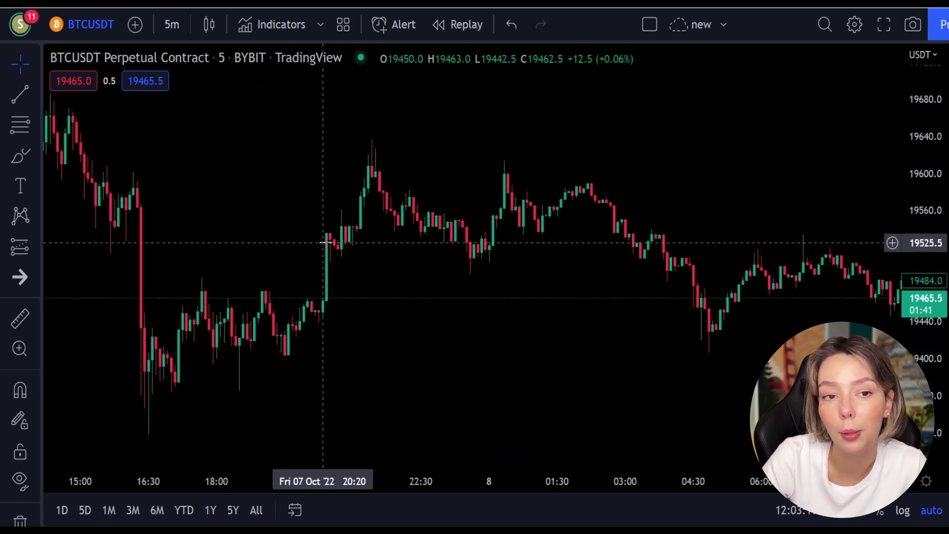
left_click_drag(256, 199, 536, 303)
left_click_drag(167, 250, 583, 384)
left_click_drag(242, 229, 457, 325)
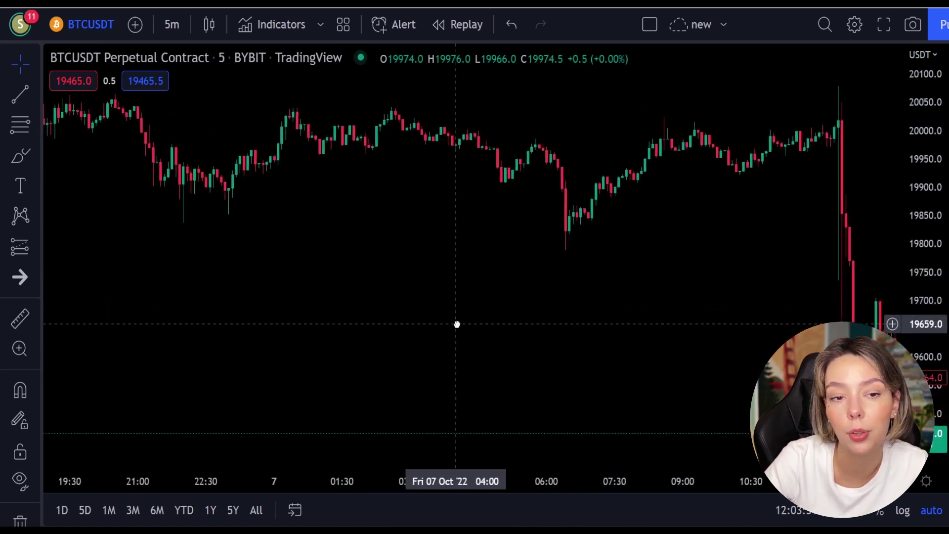
left_click_drag(223, 246, 434, 305)
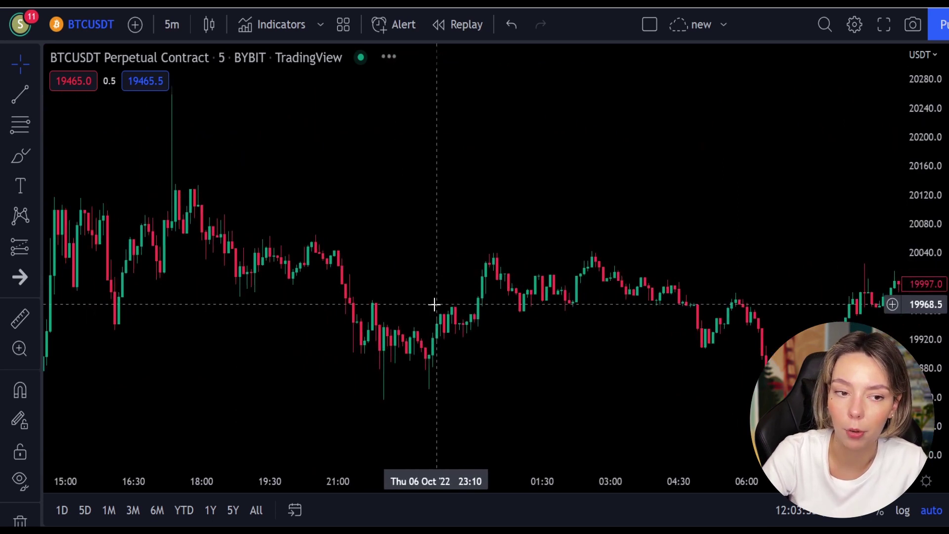
left_click_drag(194, 303, 467, 367)
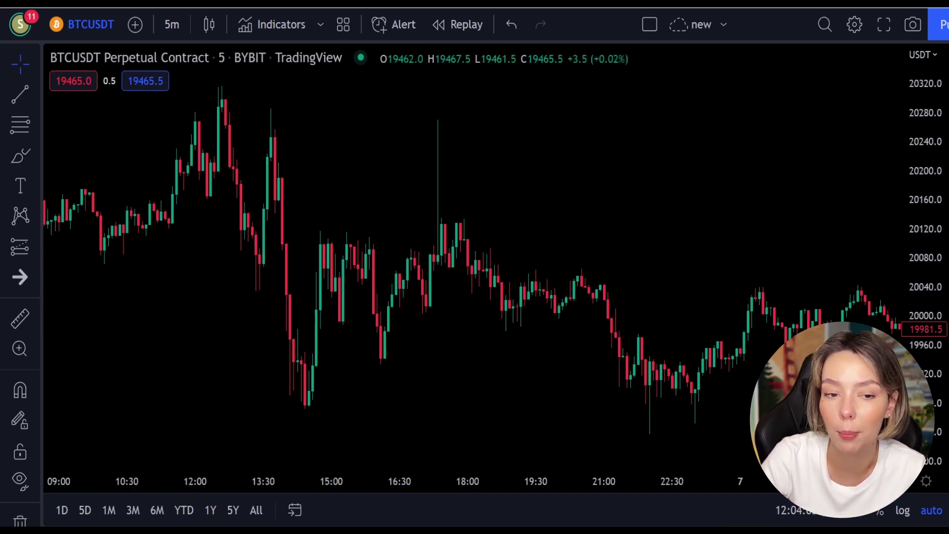
- Search 'la rsi' and add Laguerre RSI (LaRSI close 0.2) as a pane below price
left_click(278, 26)
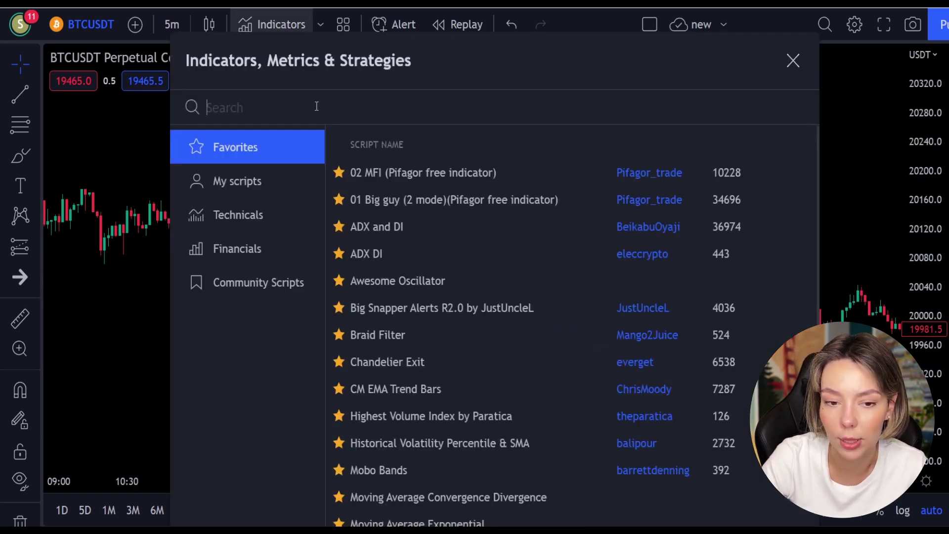
type("la rsi")
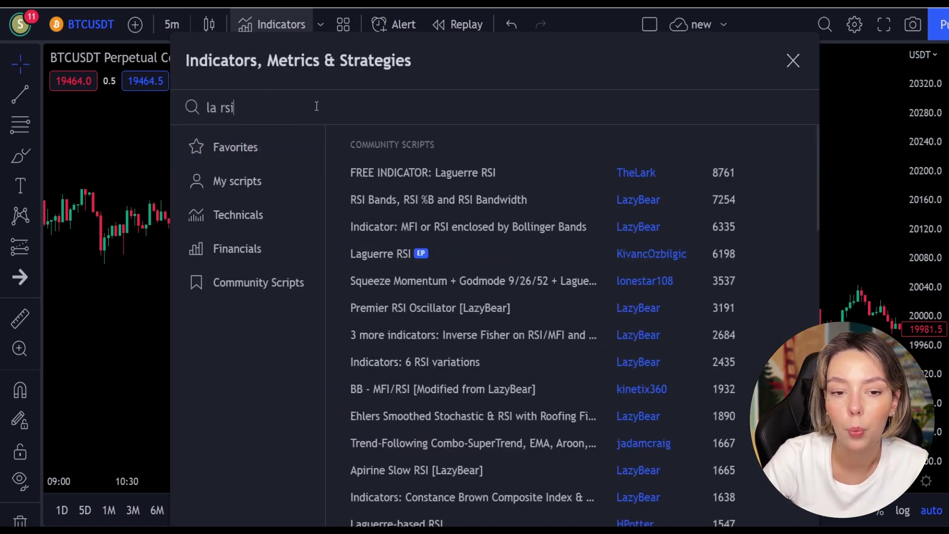
left_click(385, 253)
left_click(794, 60)
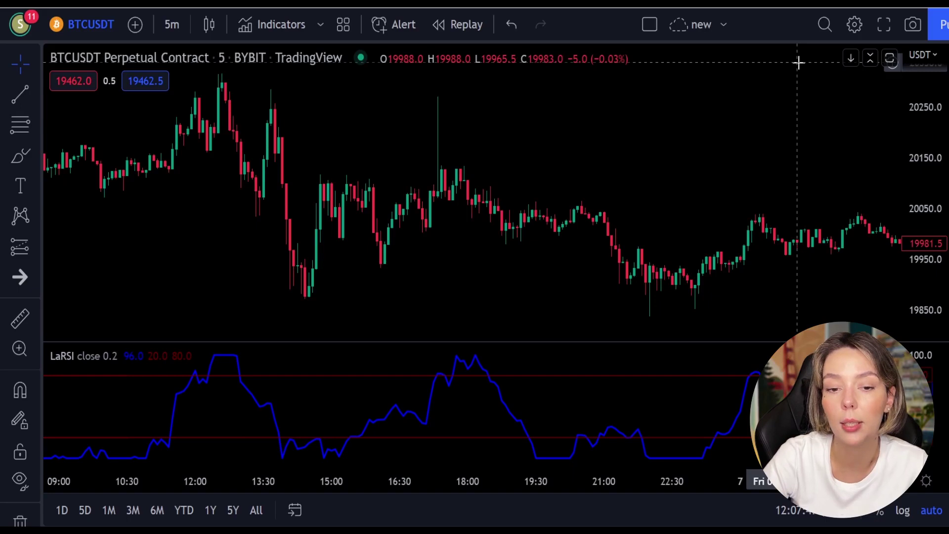
- Add the SuperTrend+ overlay and pan back to check its signals on earlier hours
left_click(282, 23)
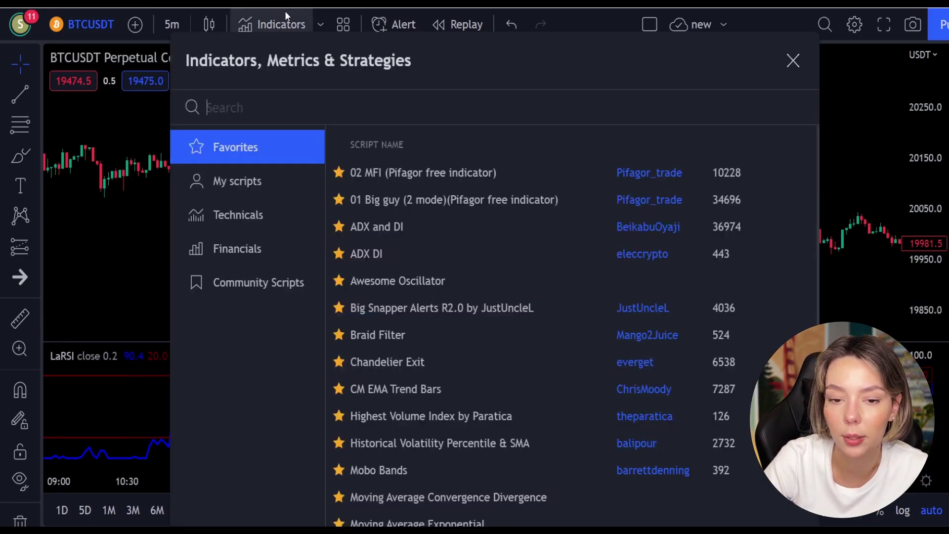
type("supertrend+")
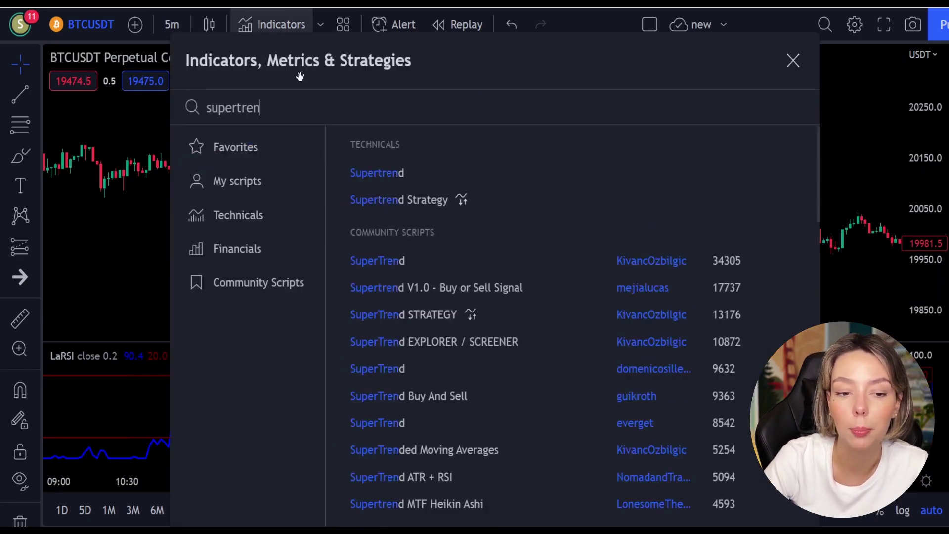
left_click(450, 176)
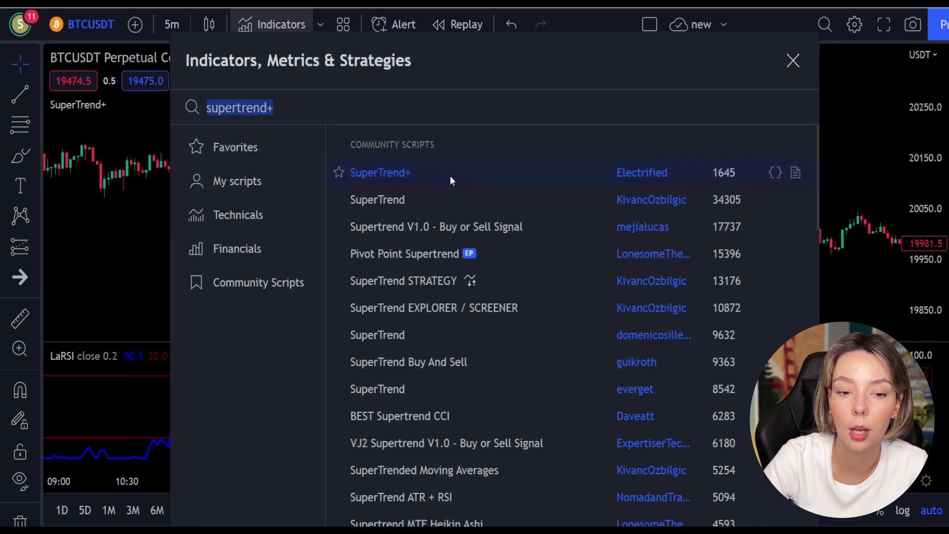
left_click(796, 70)
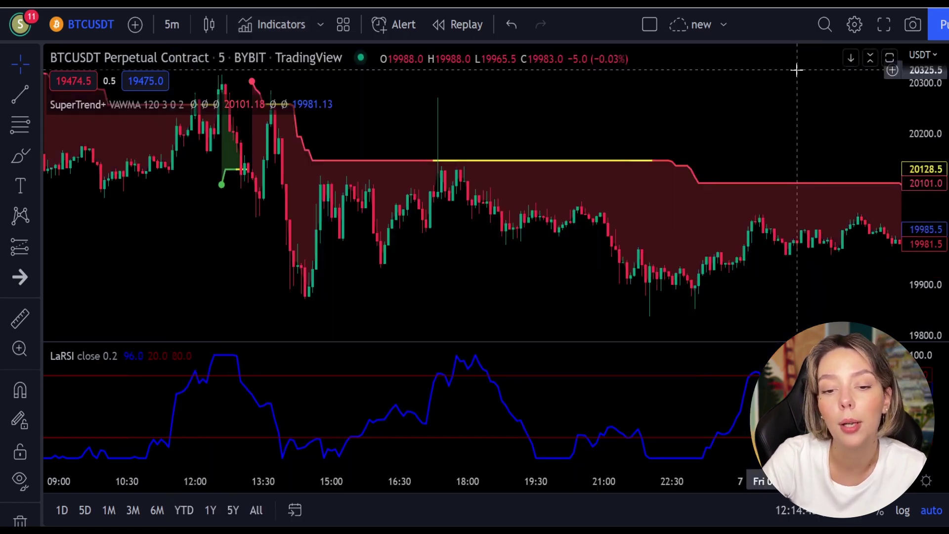
left_click_drag(468, 118, 695, 195)
left_click_drag(305, 221, 663, 300)
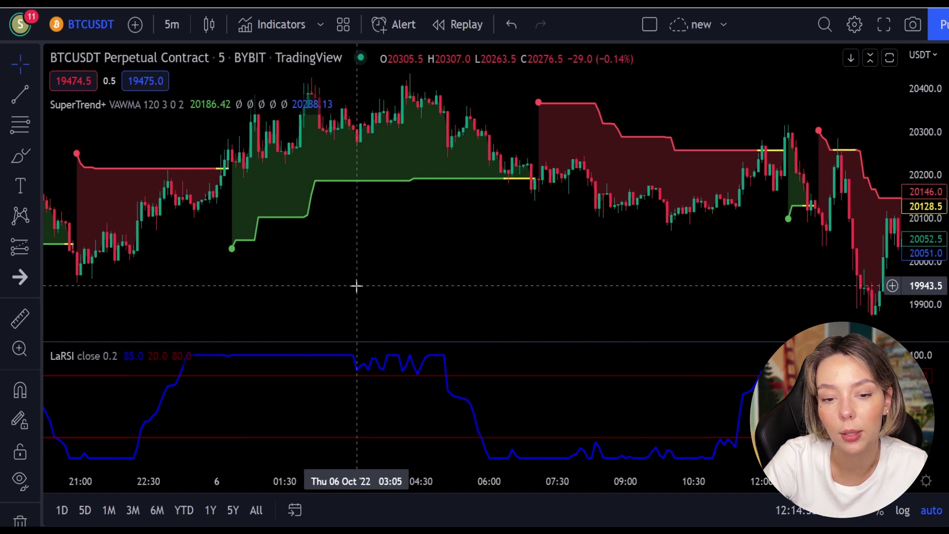
left_click_drag(356, 286, 488, 292)
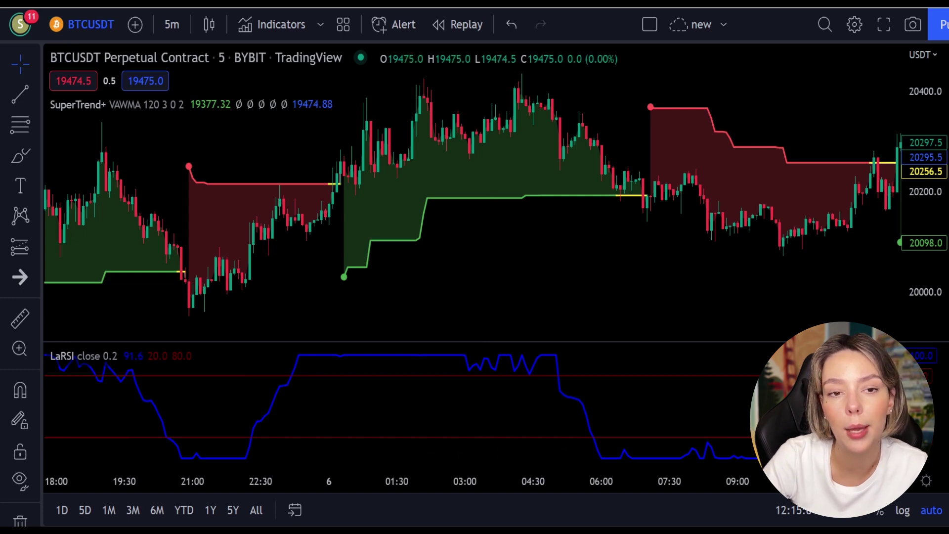
- Search 'waddah' and add the Waddah Attar Explosion V2 [SHK] panel
left_click(262, 21)
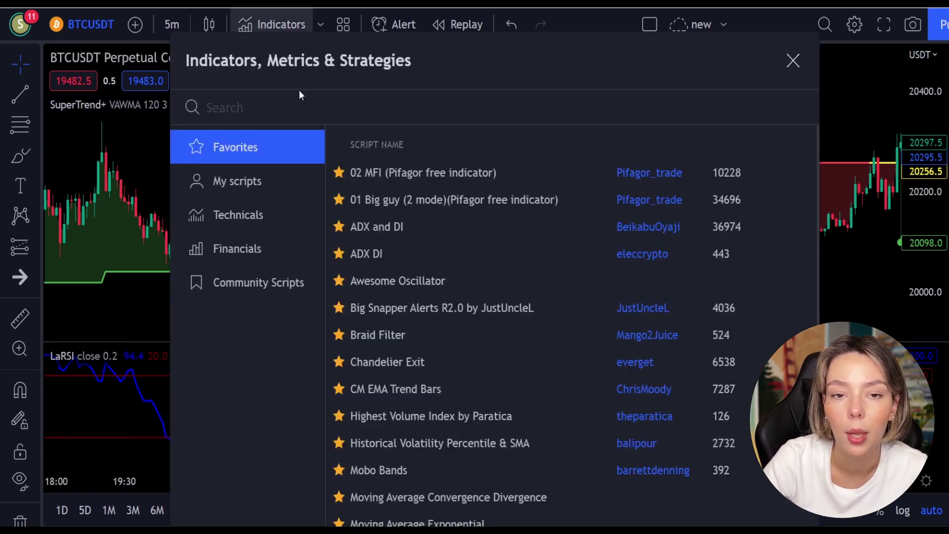
type("waddag")
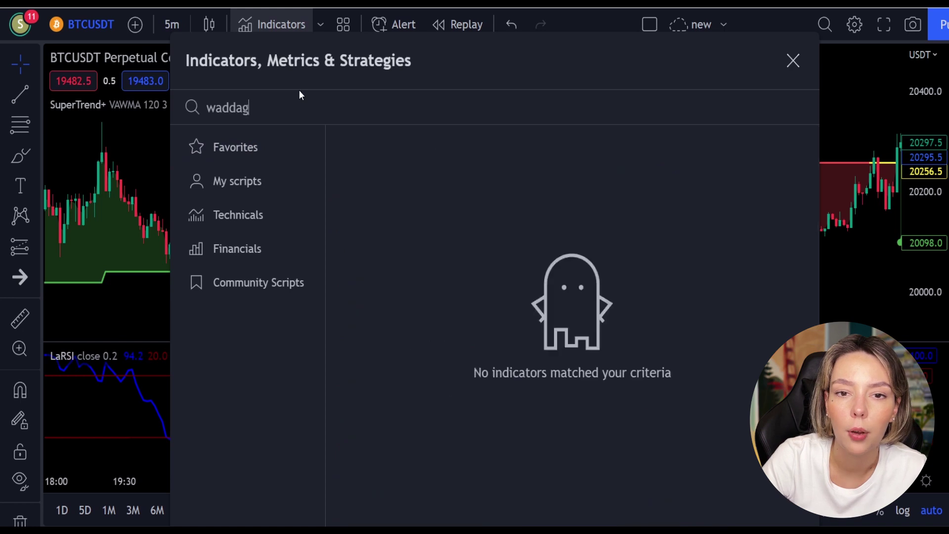
key("BackSpace")
type("h")
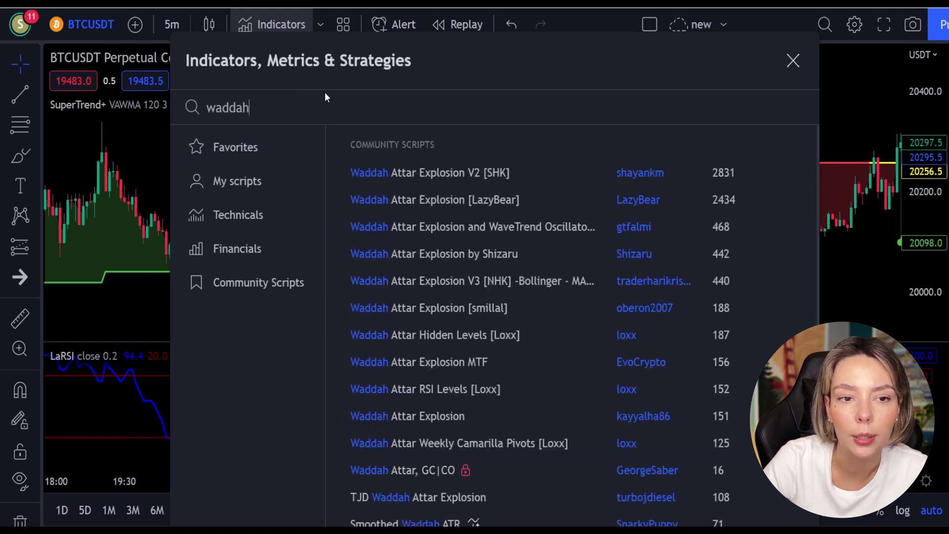
left_click(443, 169)
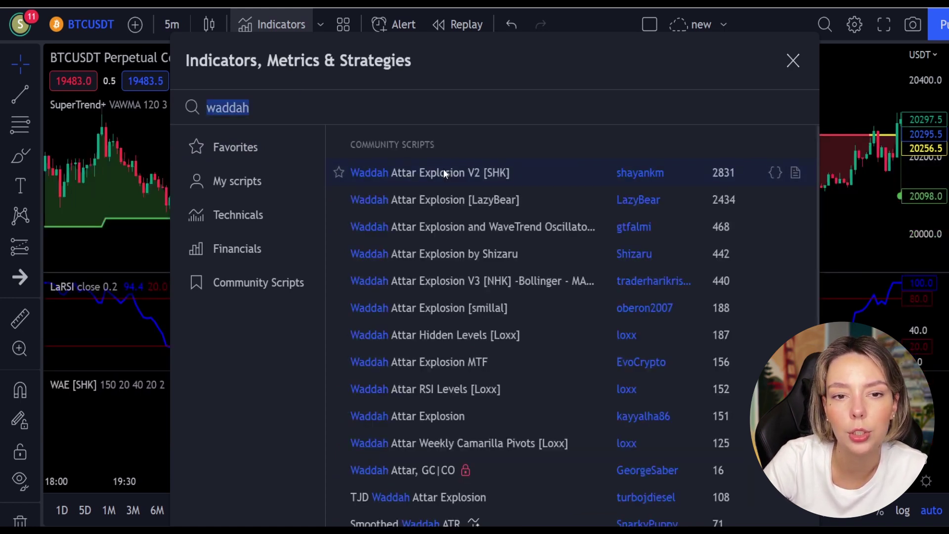
left_click(793, 63)
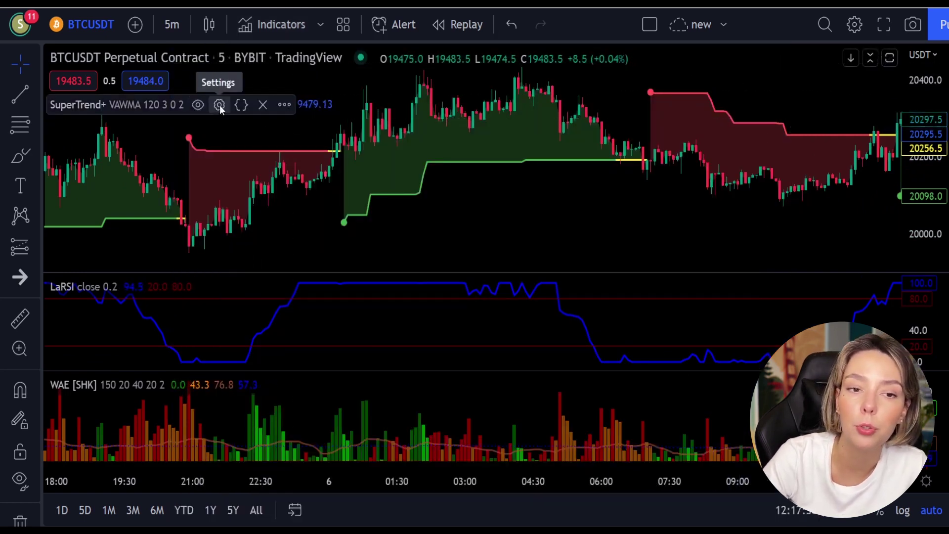
- Raise the SuperTrend+ Multiplier input from 3 to 4
left_click(220, 104)
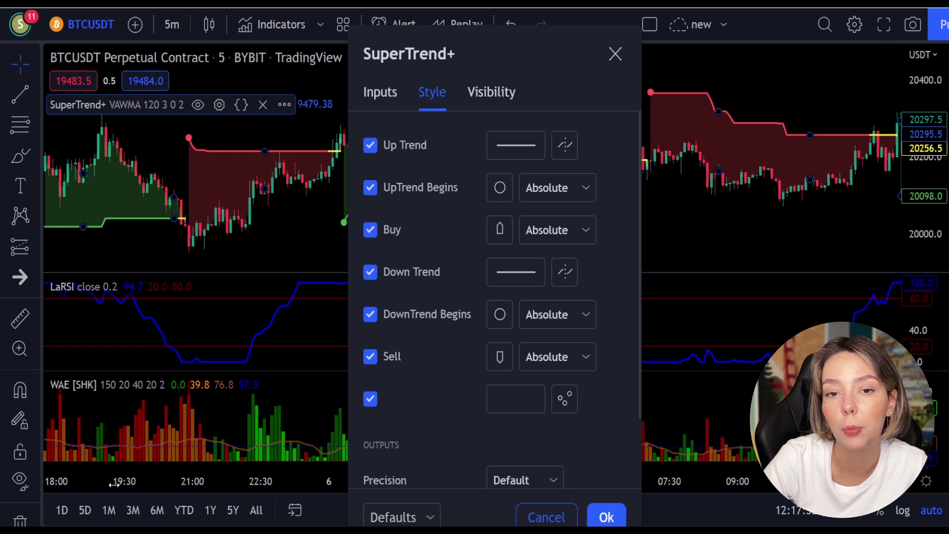
left_click(385, 94)
left_click(518, 266)
left_click(518, 265)
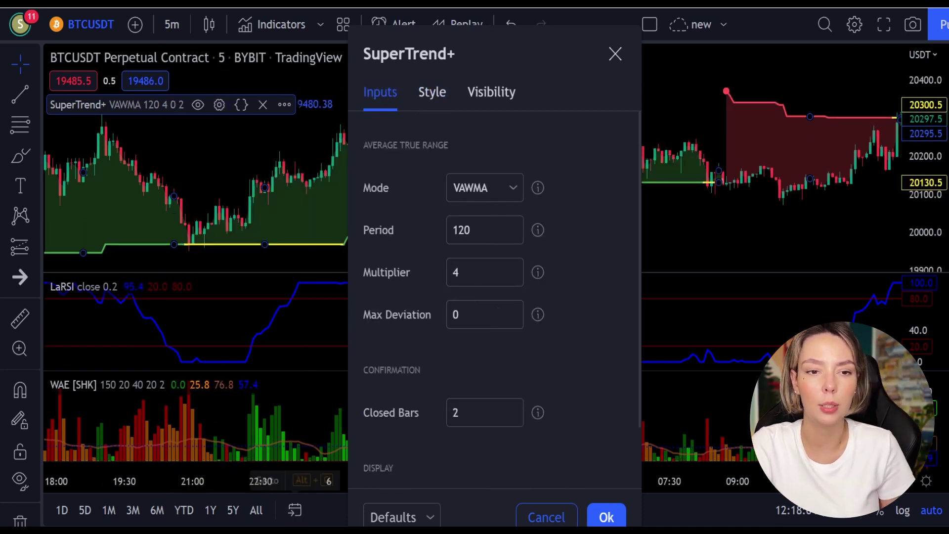
key("Escape")
- In WAE style settings, hide the DeadZoneLine and make the ExplosionLine white at 100% opacity
left_click(199, 386)
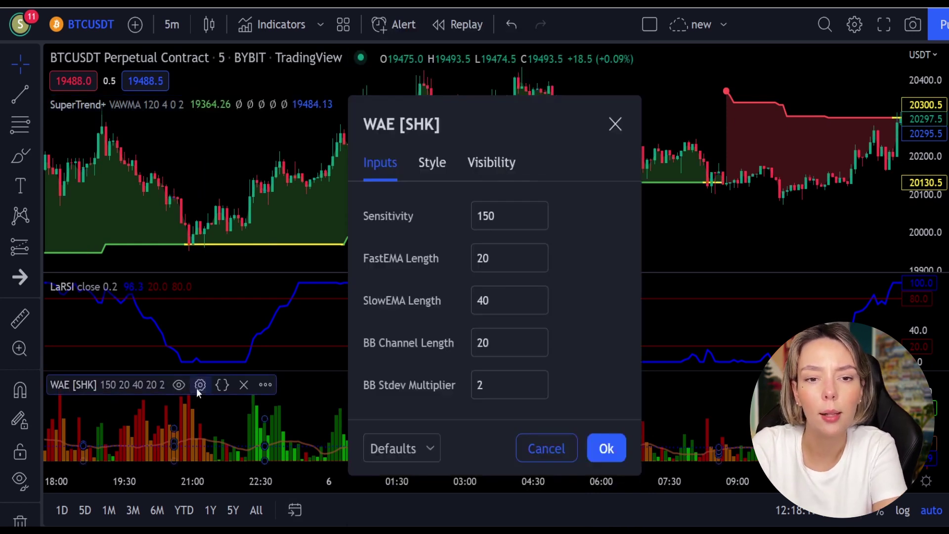
left_click(433, 162)
scroll(373, 363, "down", 1)
left_click(370, 361)
left_click(488, 324)
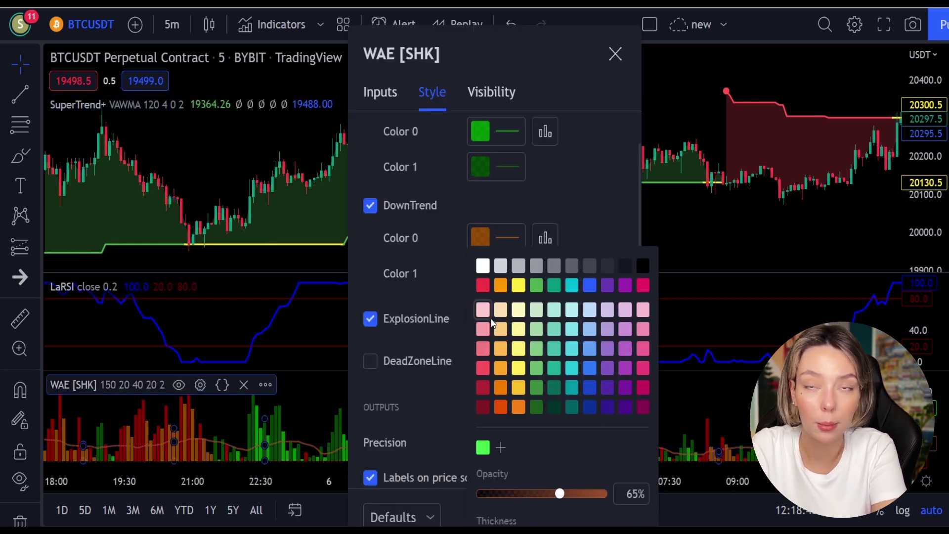
left_click(483, 268)
left_click_drag(565, 497, 618, 498)
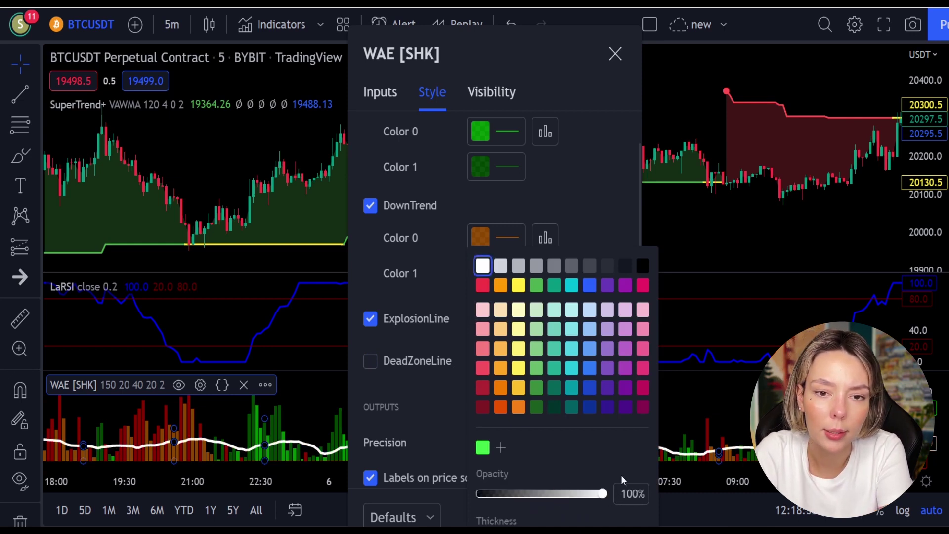
left_click(452, 423)
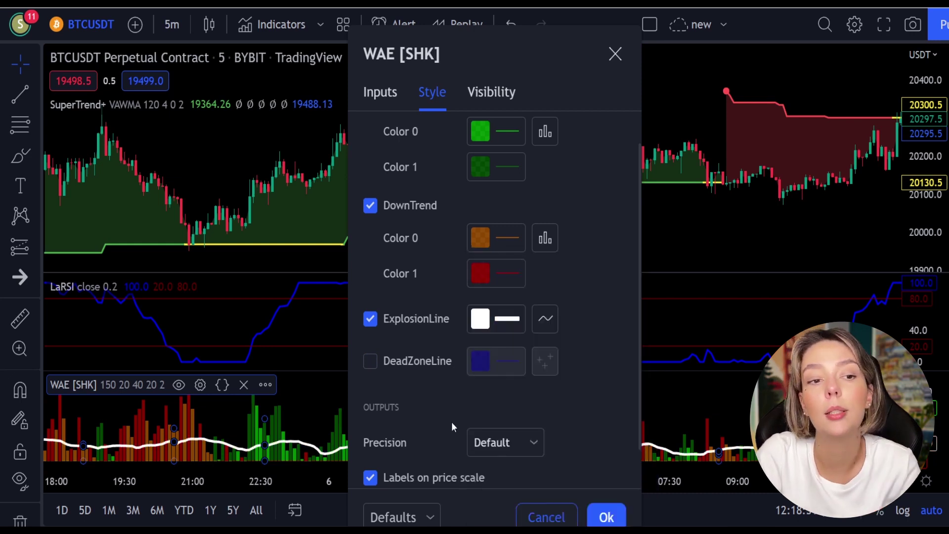
left_click(607, 518)
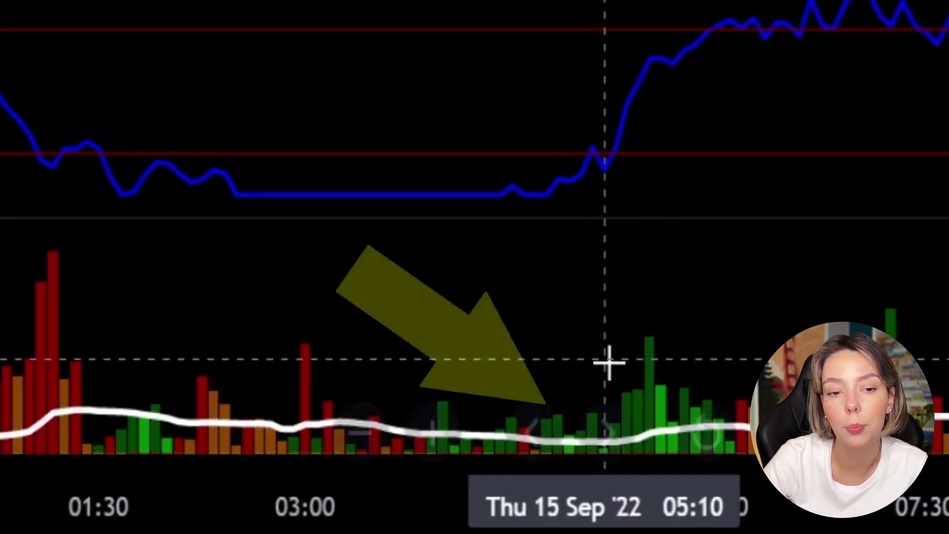
- Review the LaRSI, SuperTrend+ and WAE readings on the mid-September candles
mouse_move(528, 450)
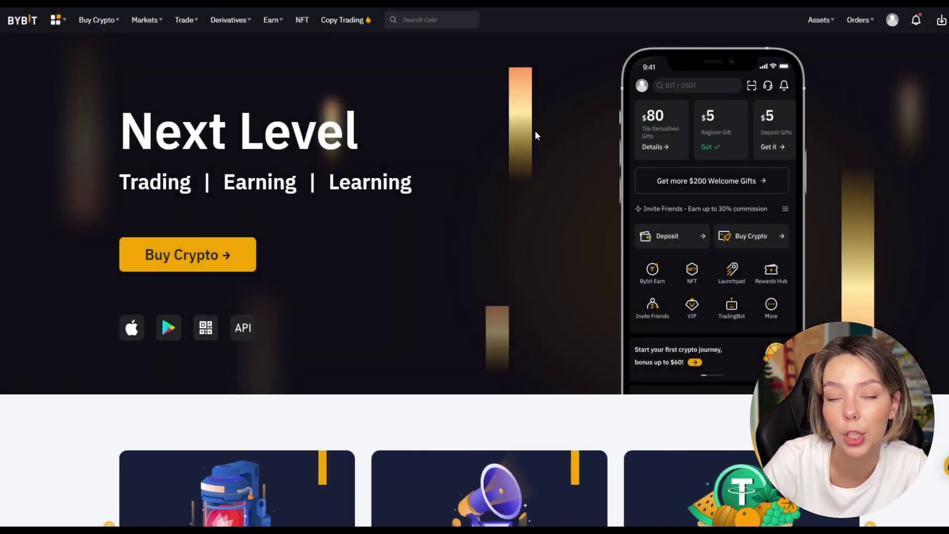
- Browse the Bybit contract list and bring up the BTCUSDT perpetual contract page
scroll(532, 141, "down", 6)
scroll(835, 243, "down", 12)
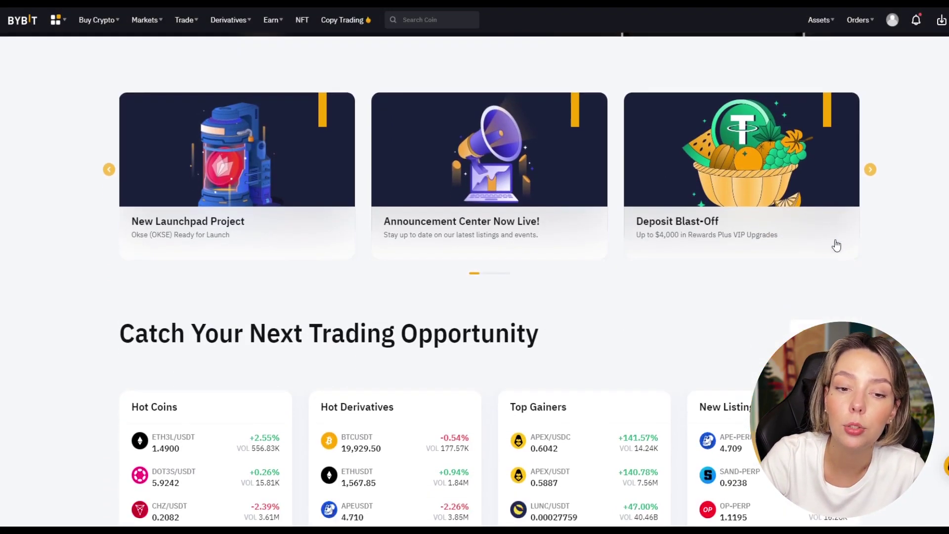
scroll(836, 244, "up", 18)
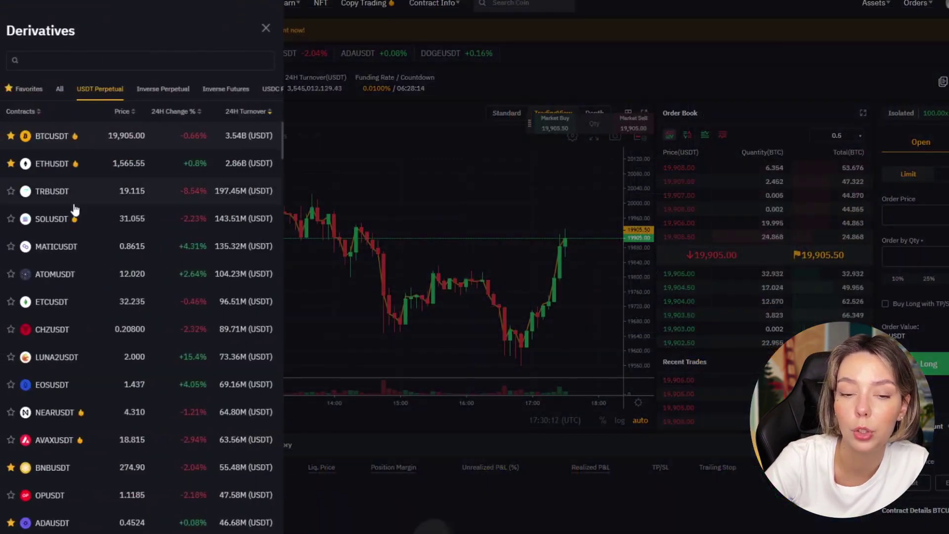
scroll(75, 210, "down", 20)
scroll(84, 248, "up", 10)
left_click(428, 164)
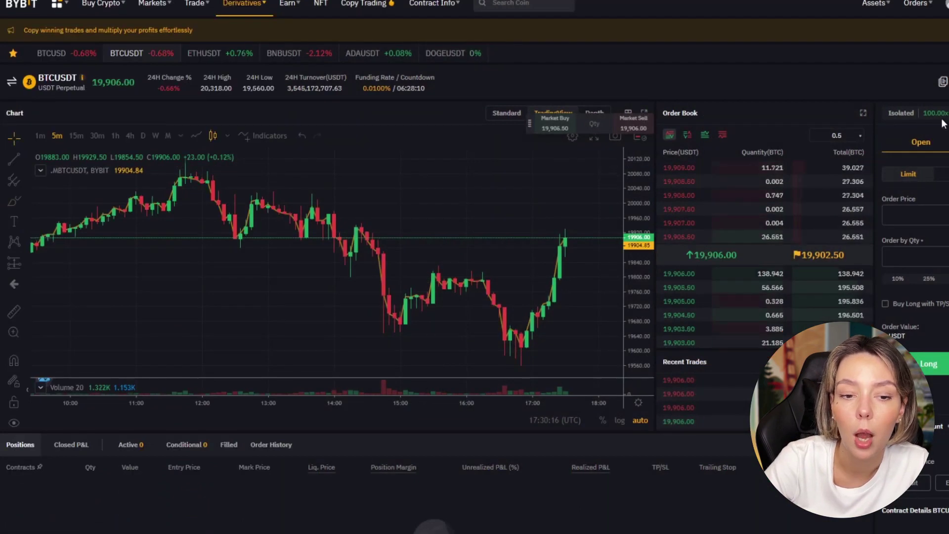
- View the Isolated margin-mode settings and slide the long leverage from 100x to 8x
left_click(901, 113)
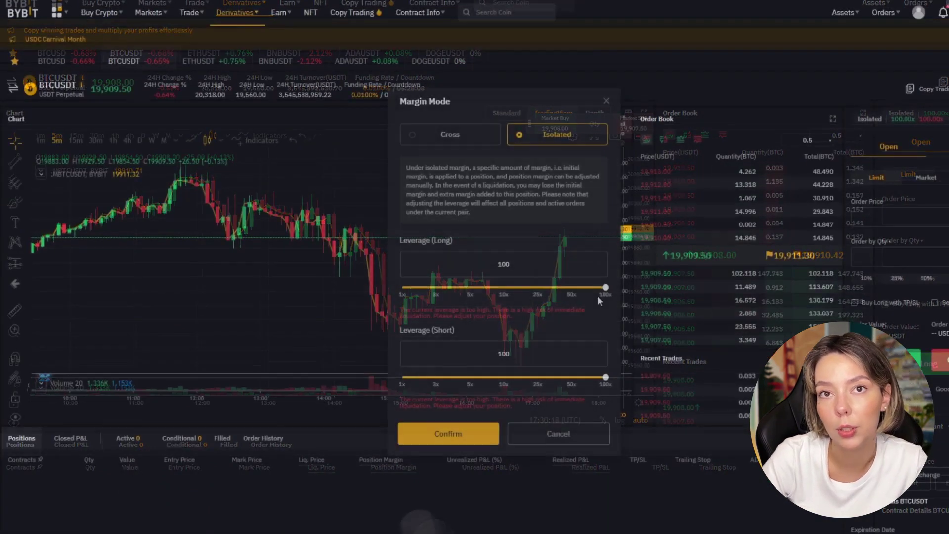
left_click_drag(627, 288, 507, 288)
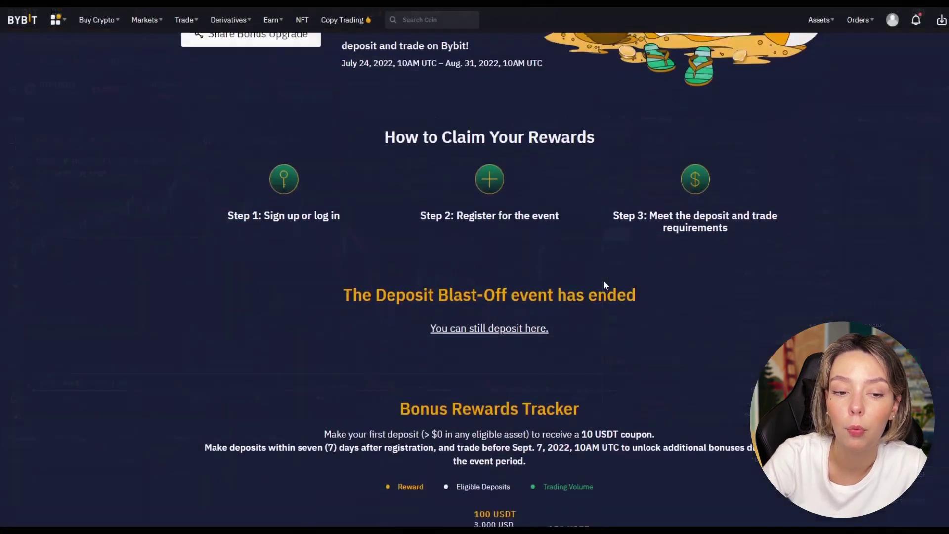
scroll(604, 285, "up", 5)
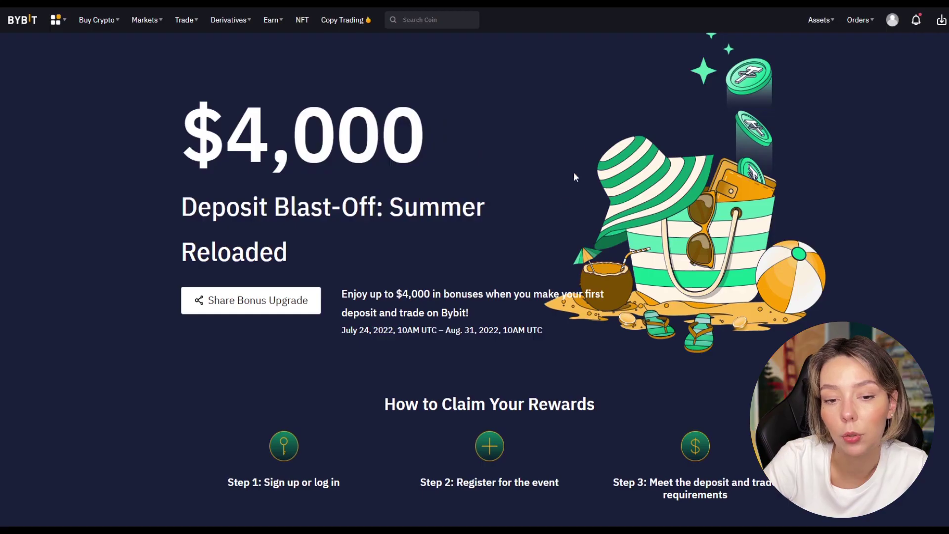
scroll(550, 245, "down", 6)
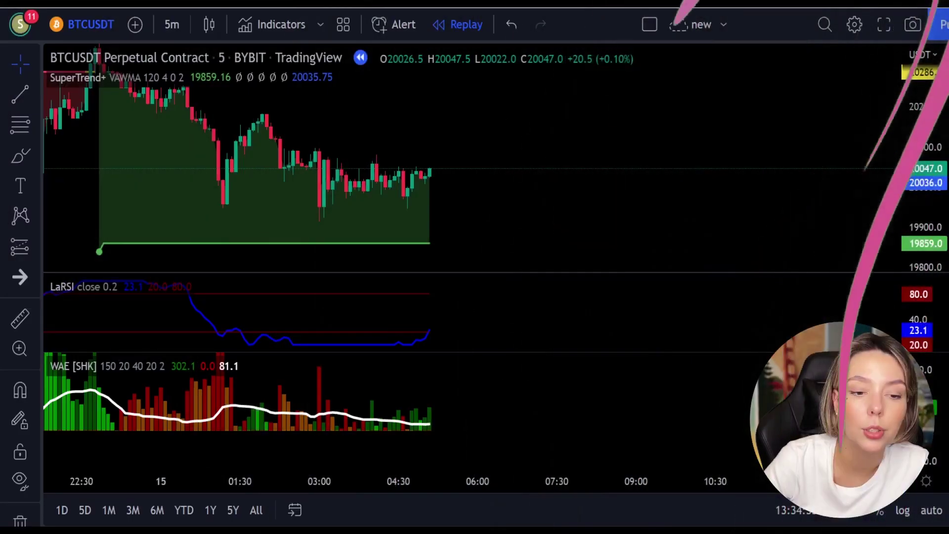
- Freehand-circle the latest LaRSI reading and WAE bars, then undo the marks
left_click(13, 154)
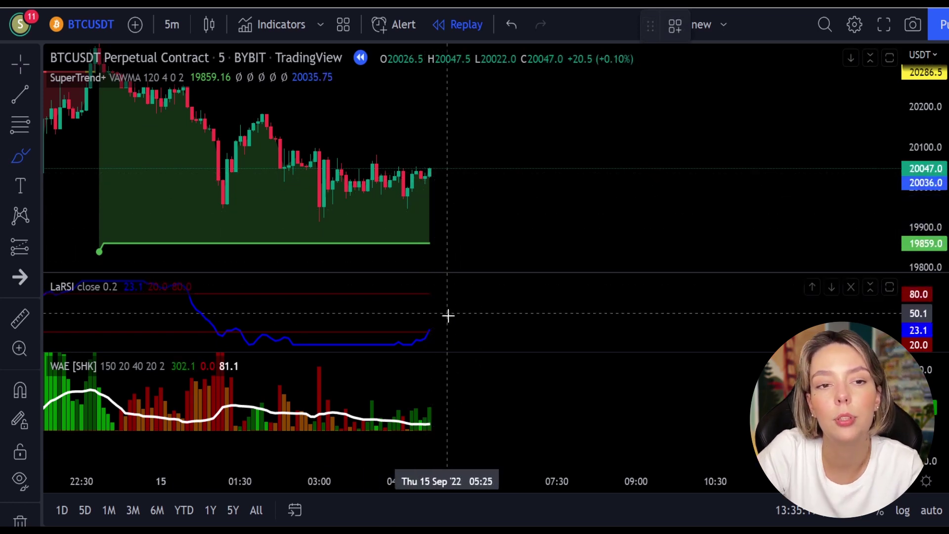
mouse_move(442, 323)
left_mouse_down()
mouse_move(426, 323)
mouse_move(430, 336)
left_mouse_up()
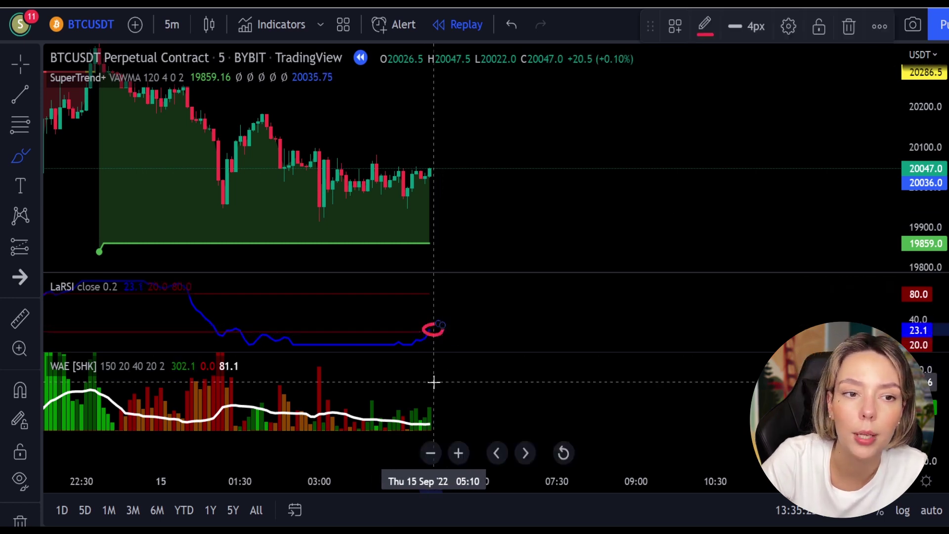
mouse_move(434, 388)
left_mouse_down()
mouse_move(422, 399)
mouse_move(440, 413)
left_mouse_up()
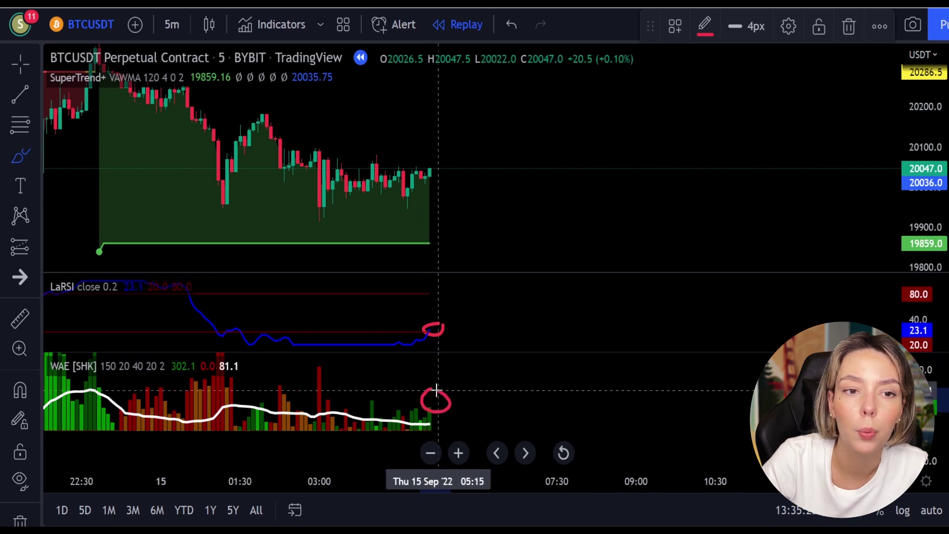
key("ctrl+z")
key("ctrl+z")
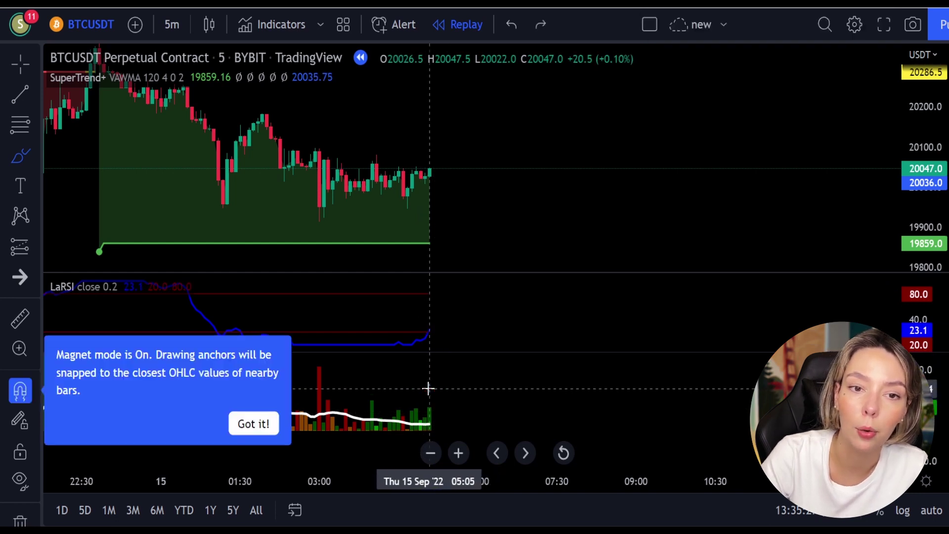
- Place a long position at the latest bar with stop 19908 and target 20253.5
left_click(22, 253)
left_click(433, 169)
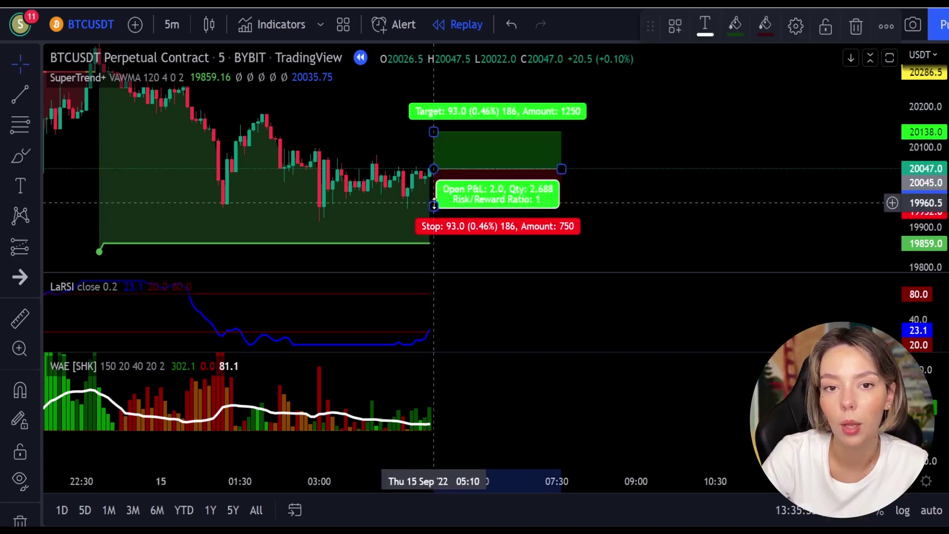
left_click_drag(433, 204, 434, 224)
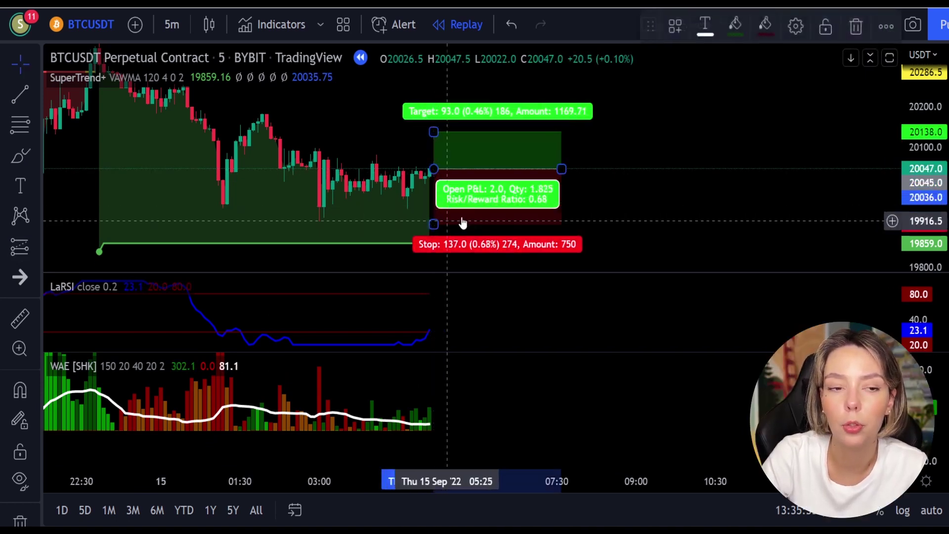
mouse_move(602, 155)
left_mouse_down()
mouse_move(581, 219)
mouse_move(577, 195)
left_mouse_up()
left_click(519, 193)
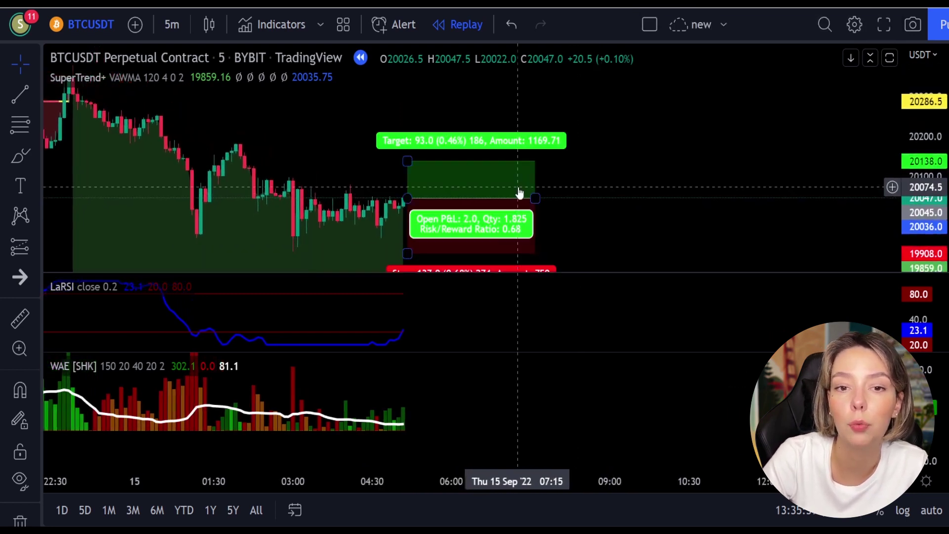
left_click_drag(407, 161, 413, 113)
left_click(564, 152)
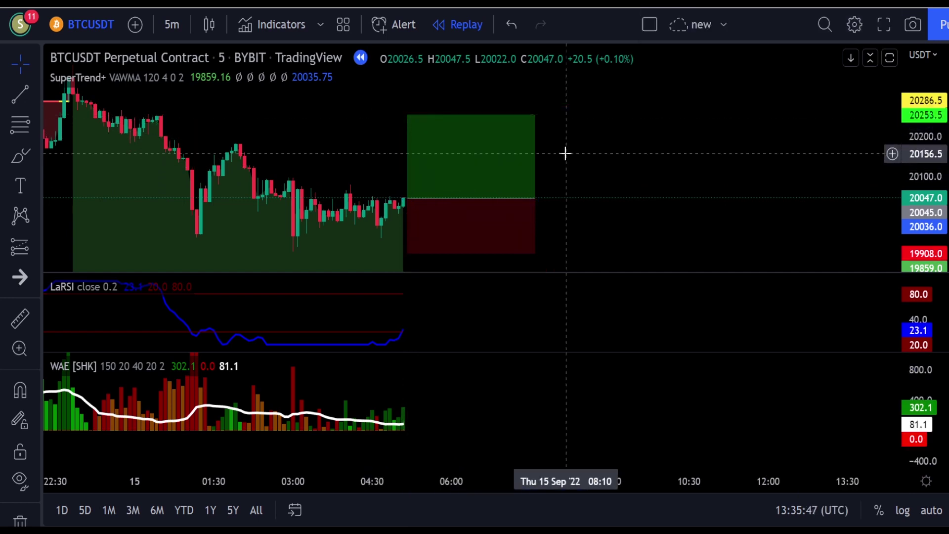
left_click_drag(563, 152, 565, 125)
- Replay until the long closes 208.5 in profit, then circle candles under the SuperTrend band
left_click(459, 453)
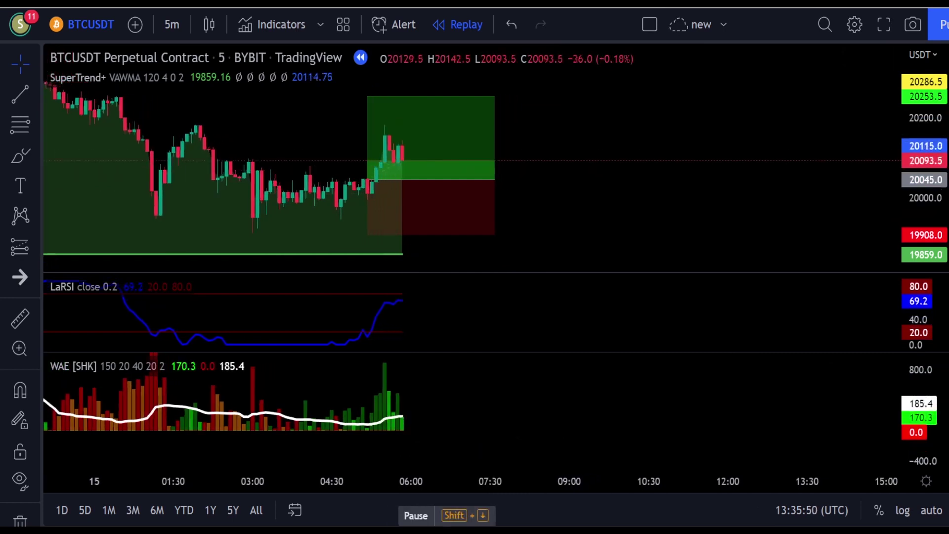
key("shift+Down")
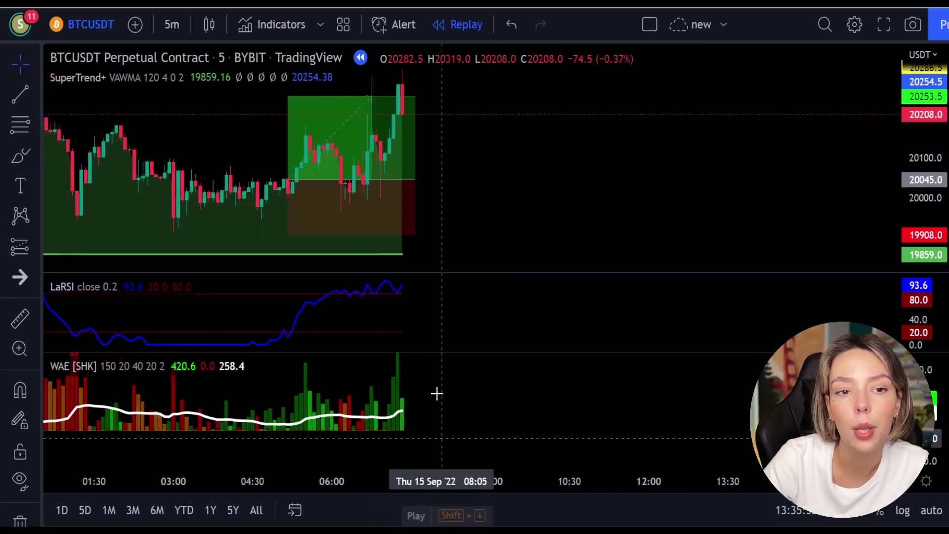
left_click(380, 106)
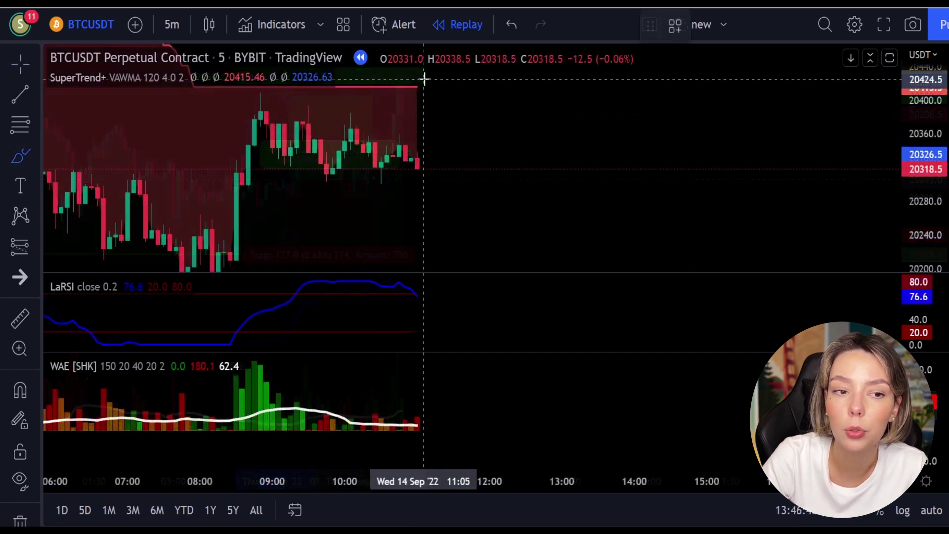
mouse_move(424, 78)
left_mouse_down()
mouse_move(392, 80)
mouse_move(413, 138)
mouse_move(451, 74)
mouse_move(411, 85)
left_mouse_up()
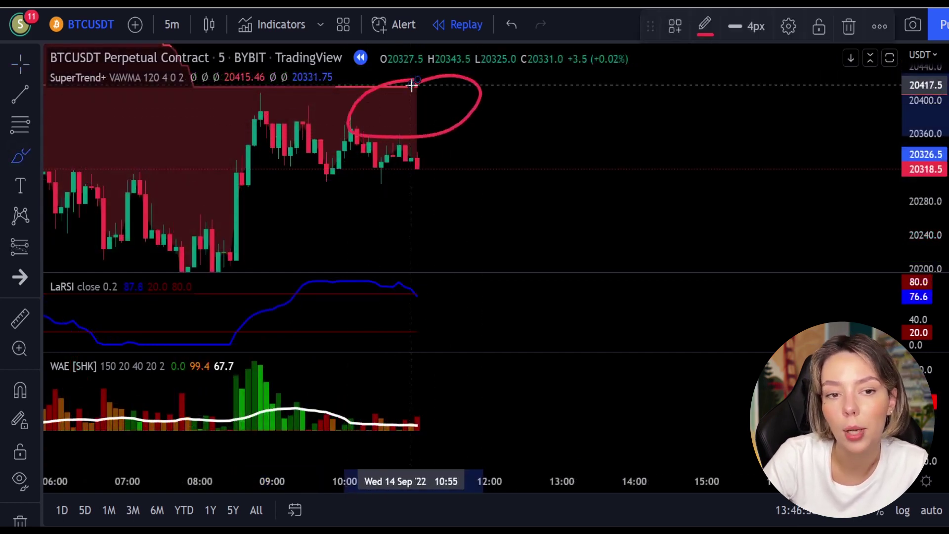
mouse_move(428, 398)
left_mouse_down()
mouse_move(384, 407)
mouse_move(412, 428)
mouse_move(439, 409)
mouse_move(416, 398)
left_mouse_up()
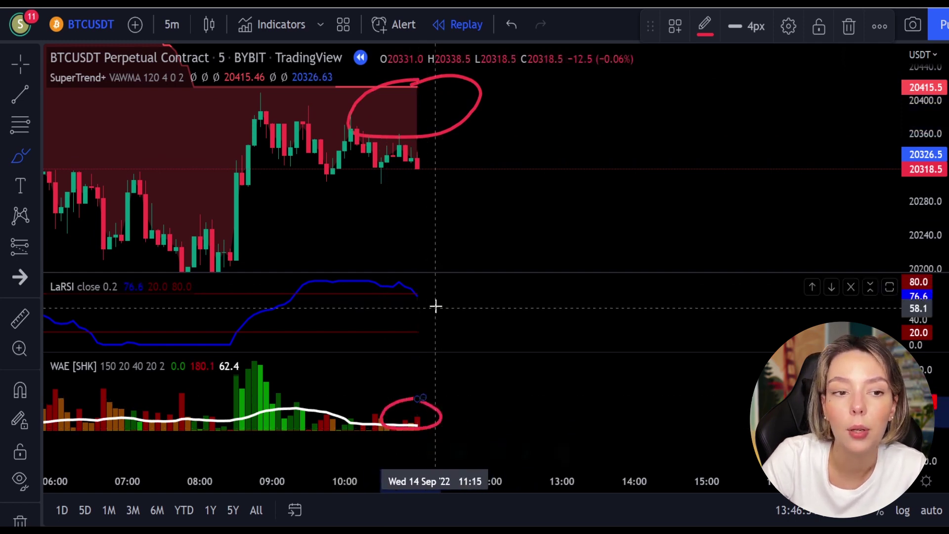
mouse_move(428, 287)
left_mouse_down()
mouse_move(403, 297)
mouse_move(431, 295)
left_mouse_up()
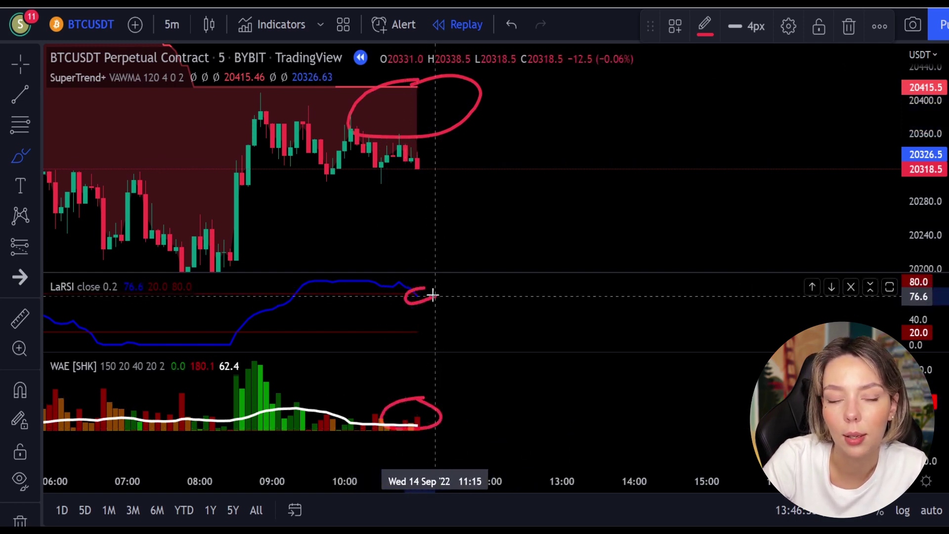
key("ctrl+z")
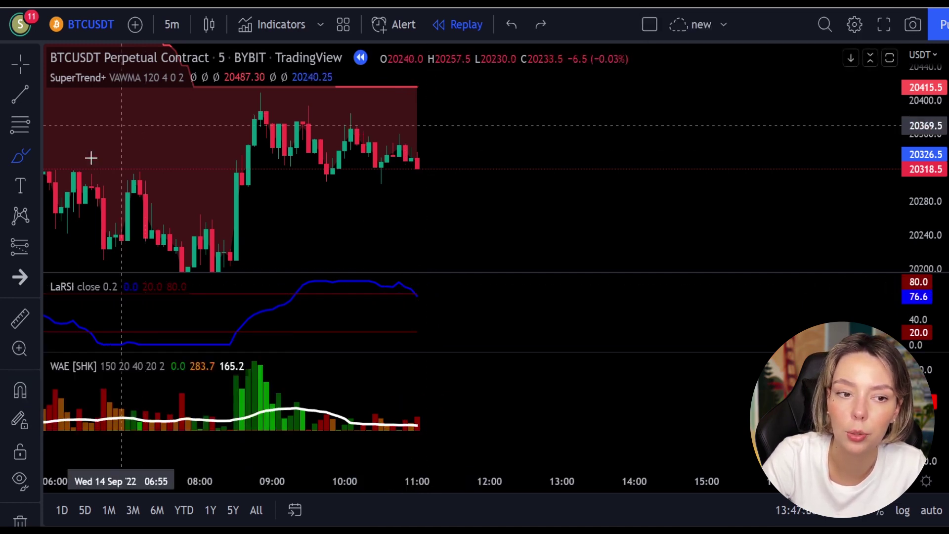
- Place a short position at 20330.5 with a 31-point stop and 46.5-point target
left_click(21, 255)
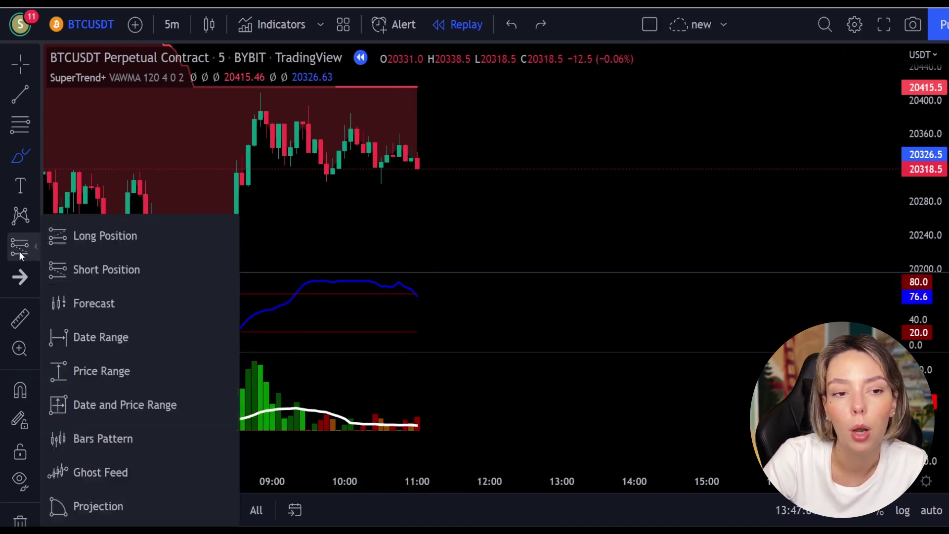
left_click(105, 270)
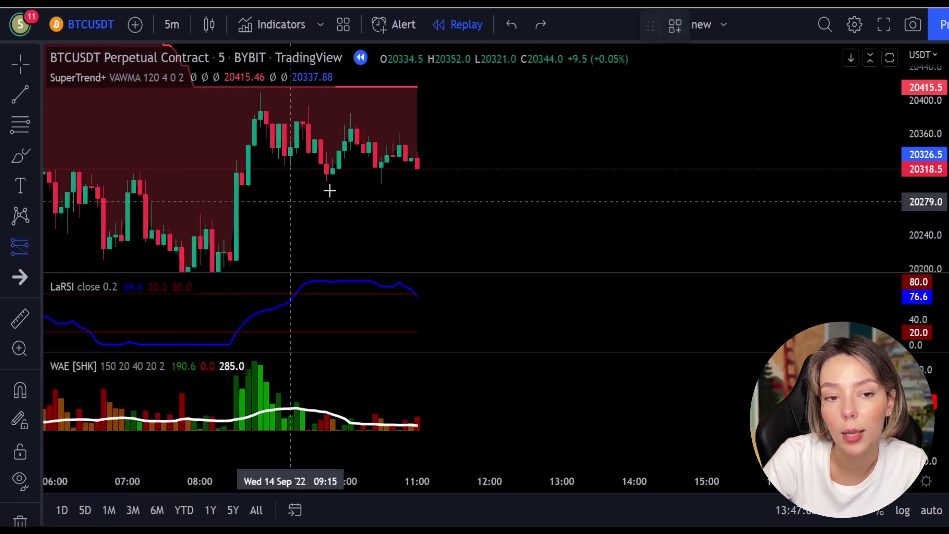
left_click(420, 159)
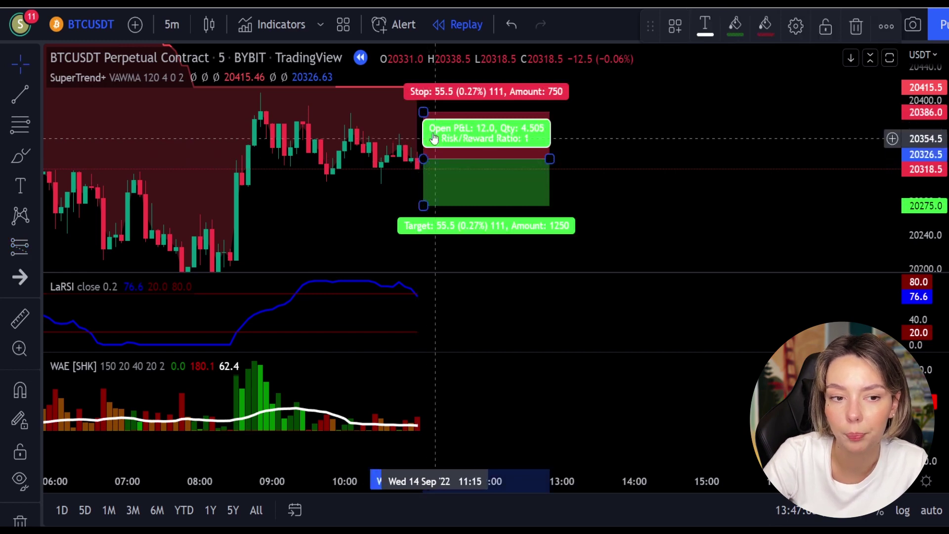
left_click_drag(424, 116, 426, 140)
left_click_drag(424, 206, 423, 192)
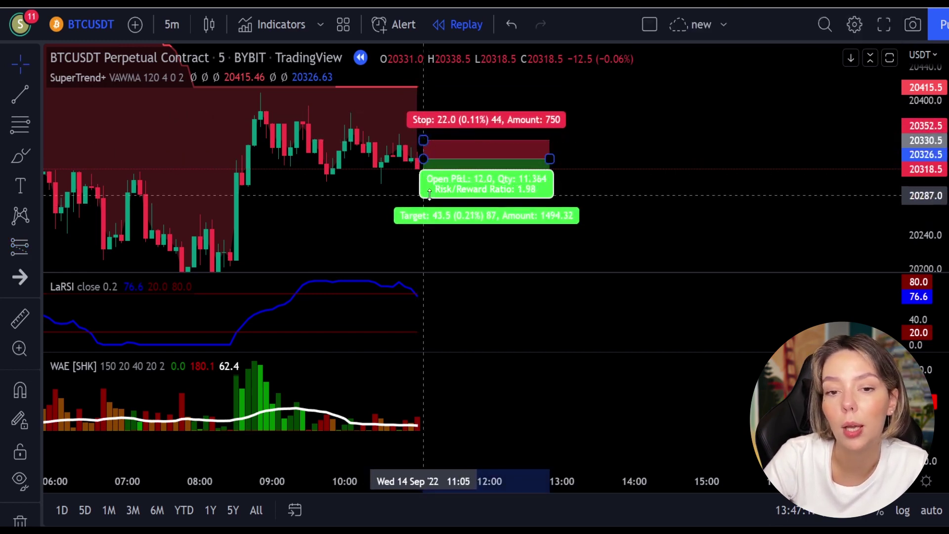
left_click_drag(426, 140, 426, 133)
left_click_drag(424, 192, 424, 197)
- Extend the short, replay until price hits the 20284 target, then shorten the box
left_click_drag(550, 157, 622, 155)
left_click(415, 528)
left_click(415, 528)
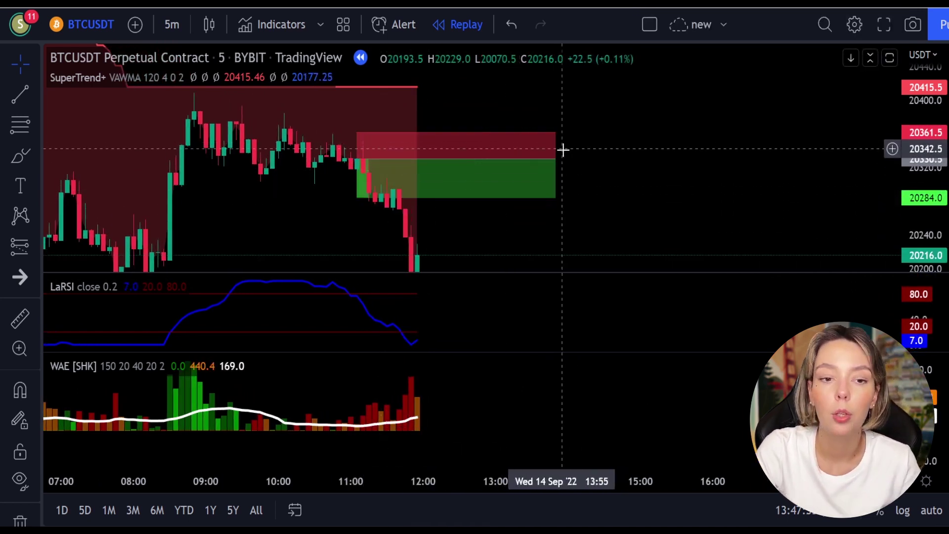
mouse_move(555, 162)
left_mouse_down()
mouse_move(365, 163)
mouse_move(417, 165)
mouse_move(369, 193)
left_mouse_up()
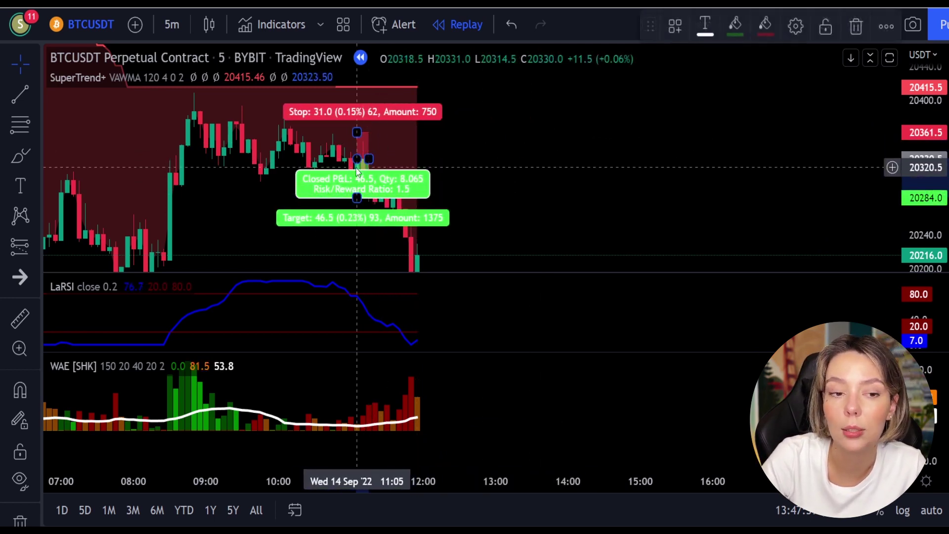
left_click(510, 113)
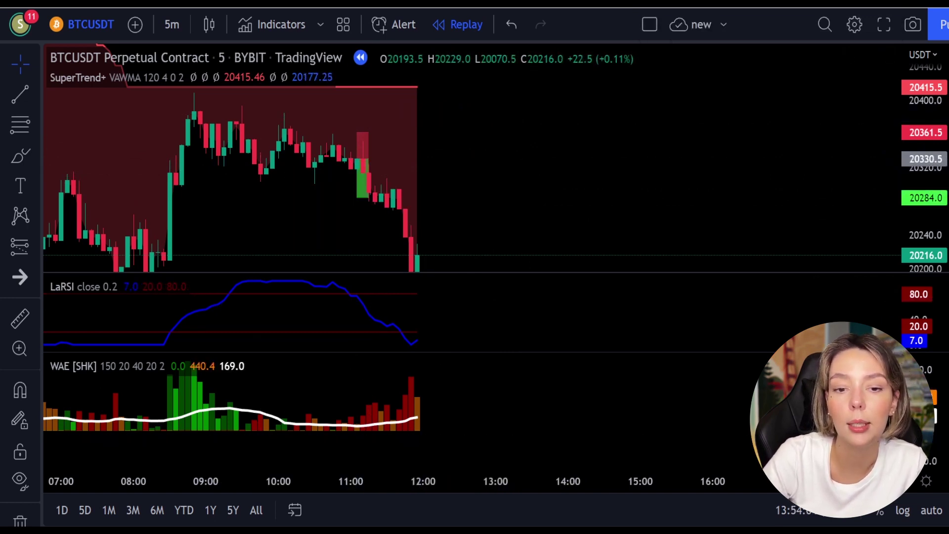
- Freehand-circle the latest WAE bars, the LaRSI uptick and the highs near 20390
left_click_drag(596, 183, 598, 185)
left_click(20, 155)
mouse_move(437, 364)
left_mouse_down()
mouse_move(384, 391)
mouse_move(445, 398)
left_mouse_up()
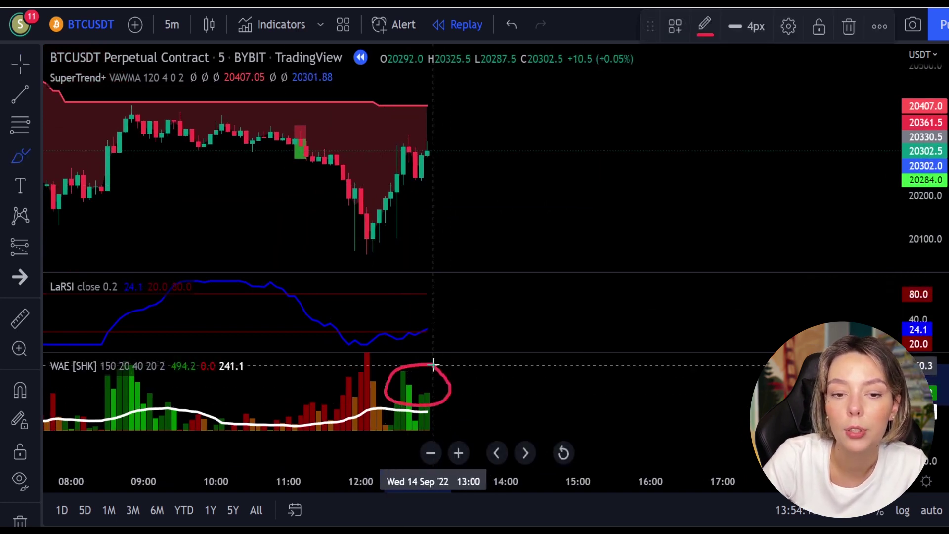
left_click_drag(435, 364, 432, 361)
mouse_move(435, 313)
left_mouse_down()
mouse_move(419, 318)
mouse_move(447, 339)
mouse_move(428, 307)
left_mouse_up()
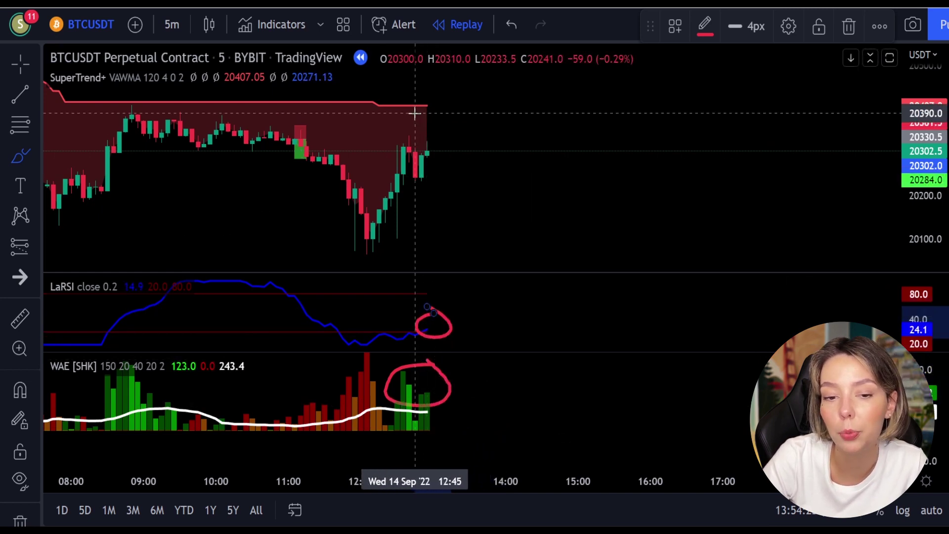
mouse_move(414, 113)
left_mouse_down()
mouse_move(415, 105)
mouse_move(362, 135)
left_mouse_up()
- Sketch an X ahead of price, clear all marks, and replay forward to about 14:35
left_click_drag(501, 113, 639, 165)
left_click_drag(625, 85, 531, 203)
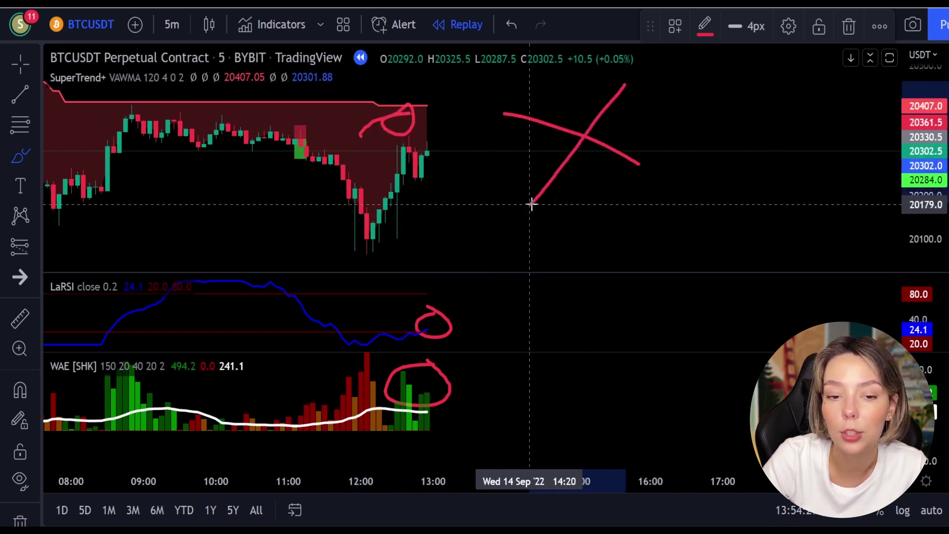
key("ctrl+z")
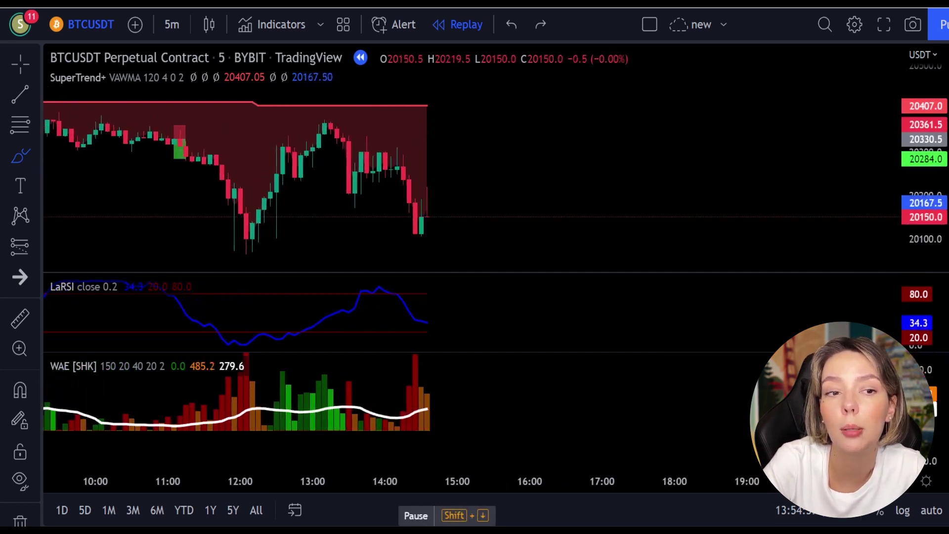
key("shift+Down")
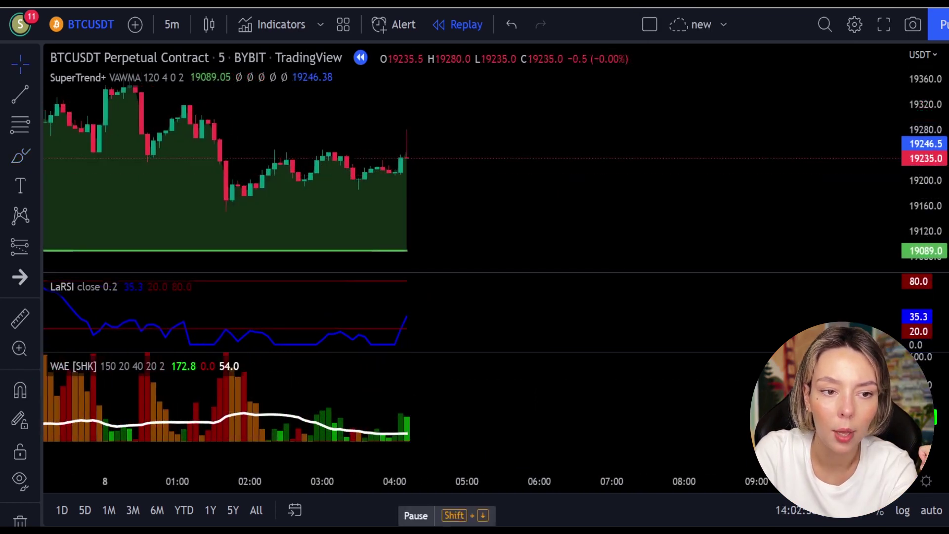
- Stop replay on the 8 Sep setup and circle the SuperTrend dip and LaRSI upturn
left_click(411, 501)
left_click(20, 157)
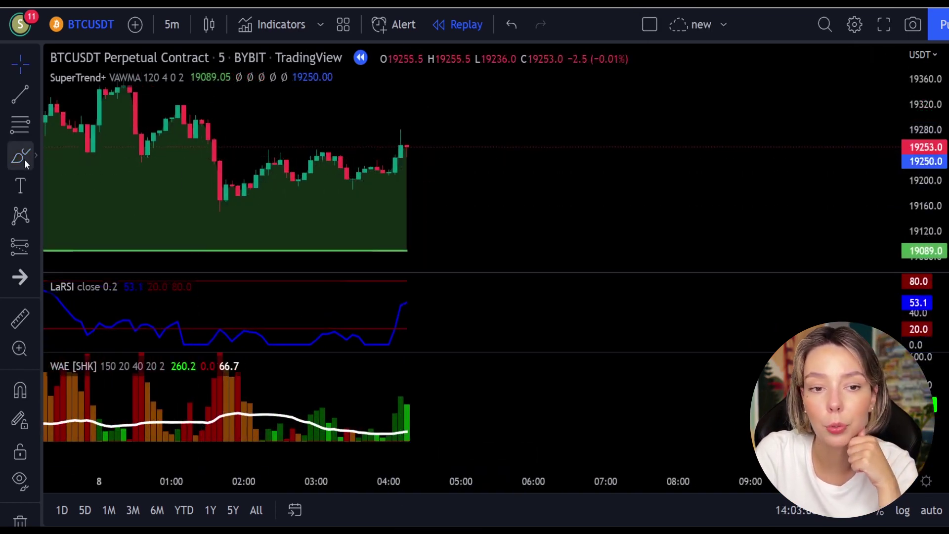
left_click_drag(423, 196, 372, 236)
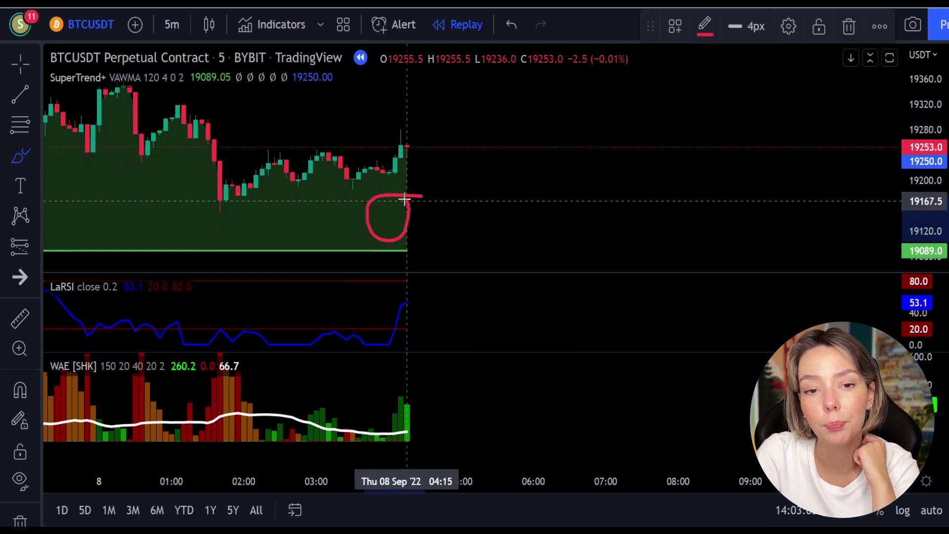
left_click_drag(407, 203, 408, 205)
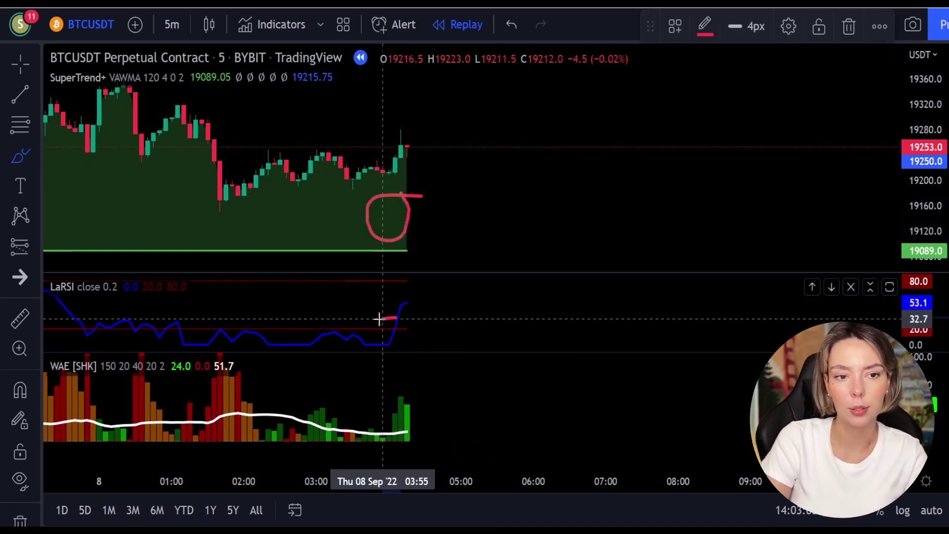
left_click_drag(390, 317, 390, 318)
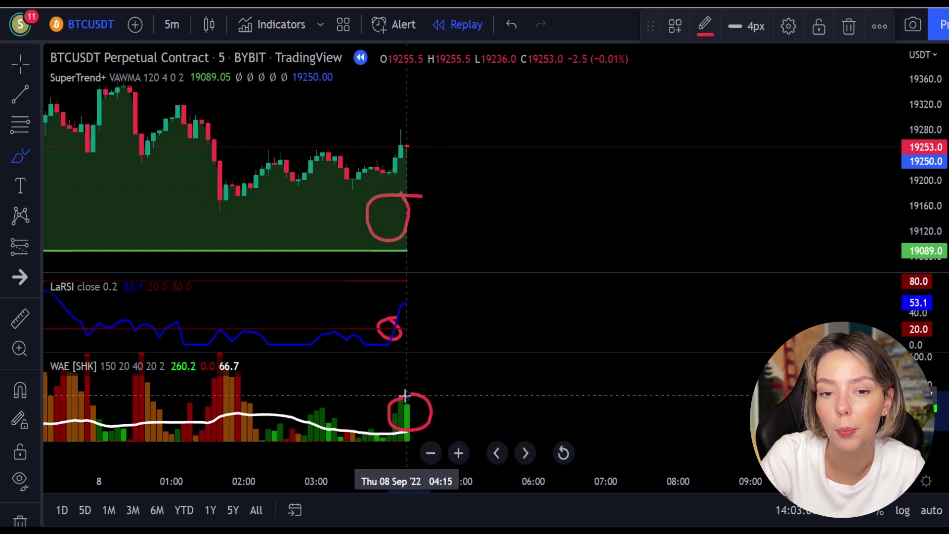
- Clear the circles and select the Long Position tool
key("ctrl+z")
key("ctrl+z")
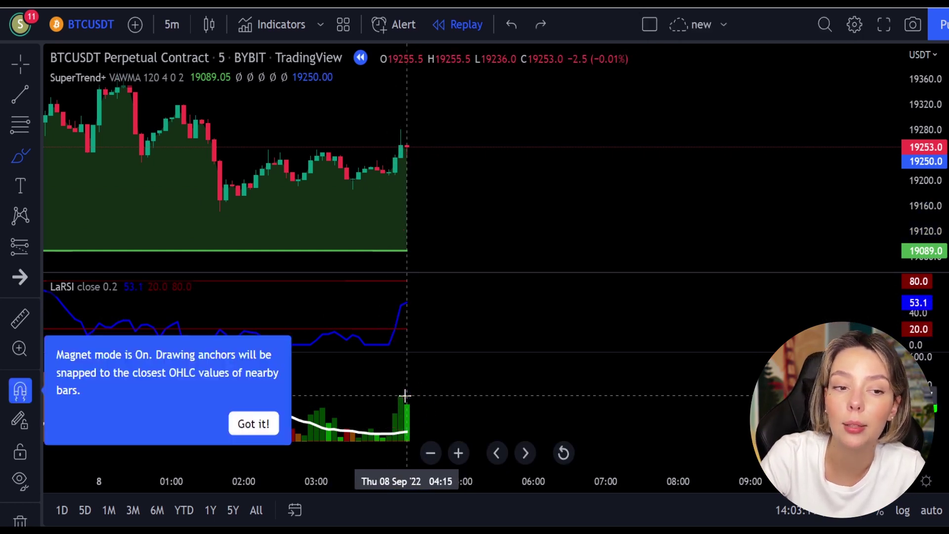
left_click(29, 250)
left_click(80, 244)
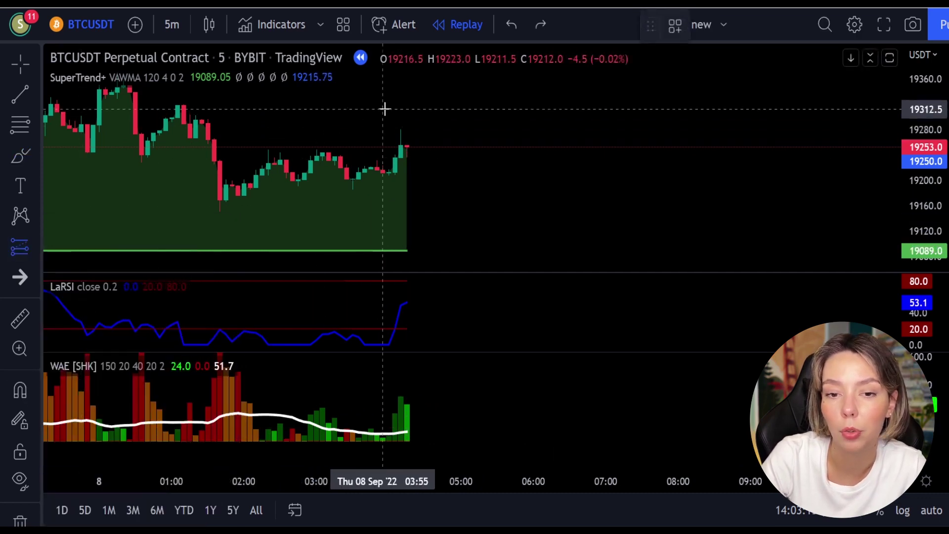
- Place a Long Position at the latest candle with its stop loss dragged lower
left_click(408, 148)
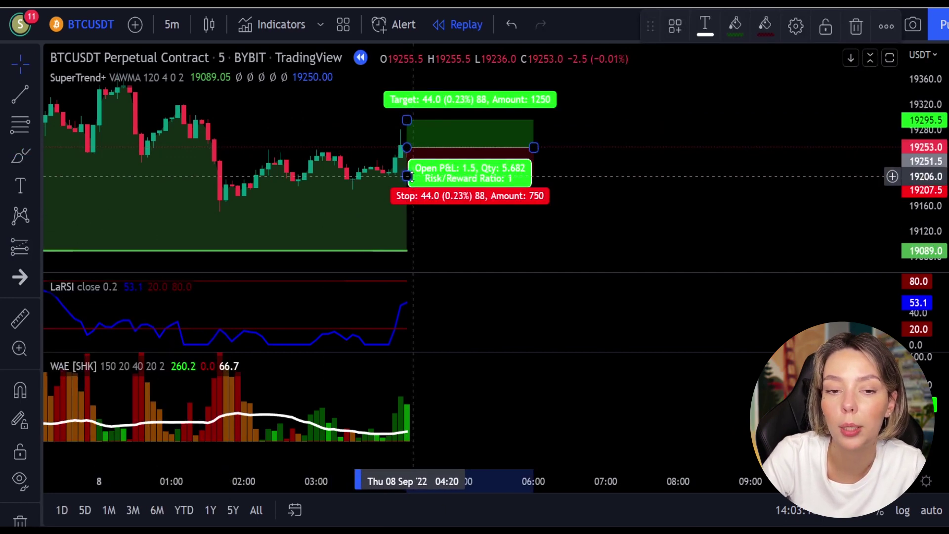
mouse_move(407, 175)
left_mouse_down()
mouse_move(406, 192)
mouse_move(416, 144)
left_mouse_up()
left_click(582, 184)
- Widen the long's box, replay a few candles into the target, then shorten the box to the replayed bars
left_click_drag(532, 211, 679, 208)
left_click(759, 160)
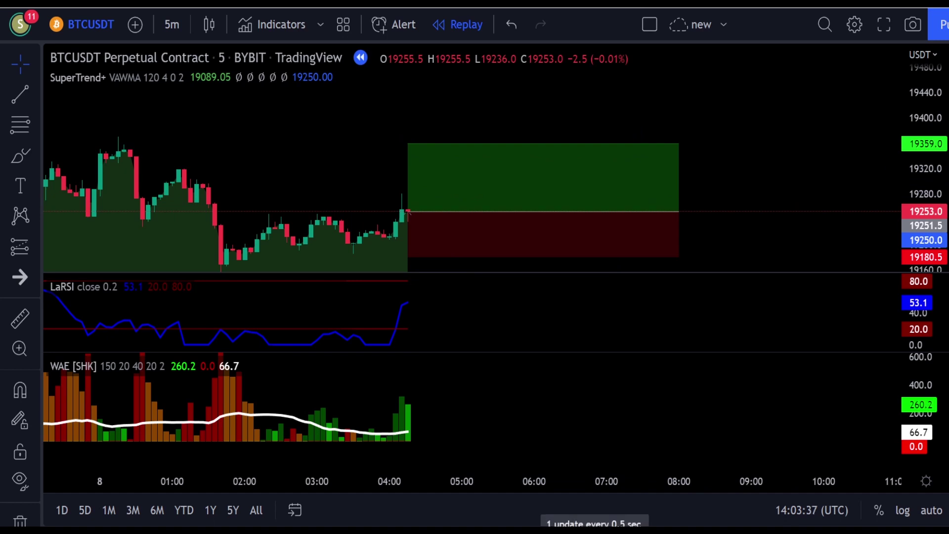
key("shift+Down")
key("shift+Down")
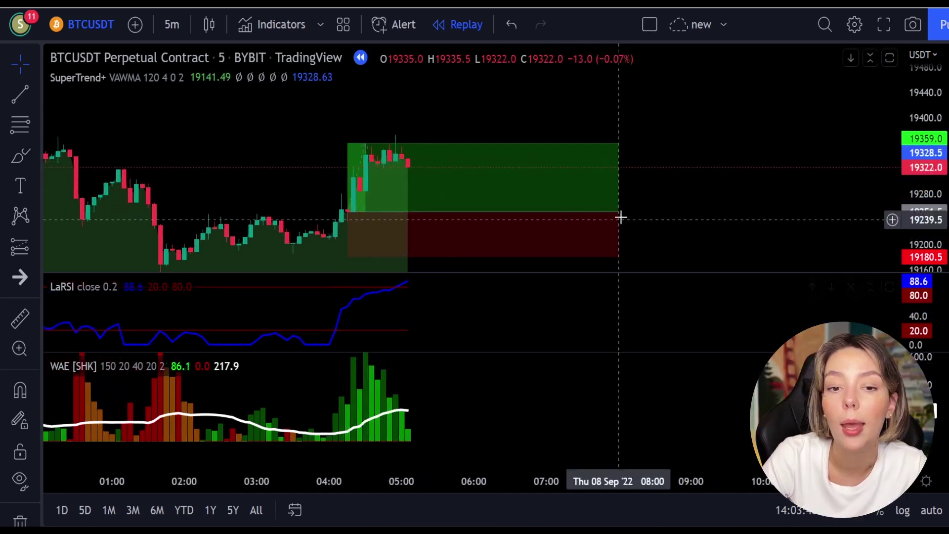
left_click_drag(622, 203, 369, 238)
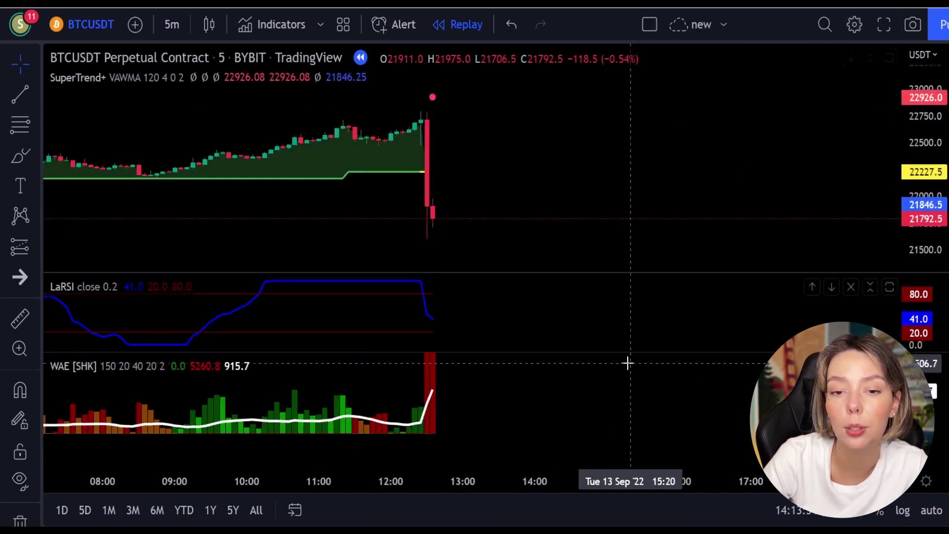
- Brush-circle the LaRSI peak near 80, the big red WAE bar and the candle top, then undo the last circles
mouse_move(435, 288)
left_mouse_down()
mouse_move(405, 298)
mouse_move(437, 297)
left_mouse_up()
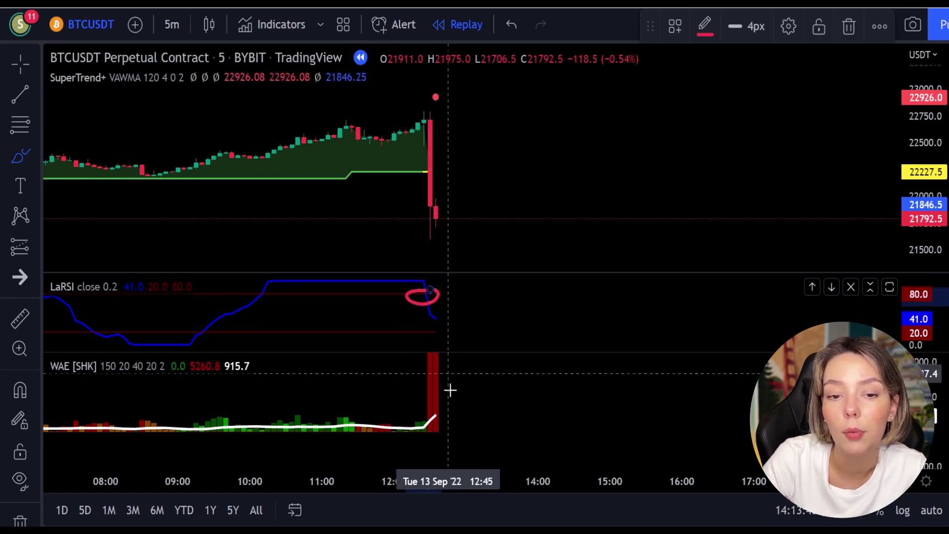
mouse_move(457, 371)
left_mouse_down()
mouse_move(403, 375)
mouse_move(441, 418)
left_mouse_up()
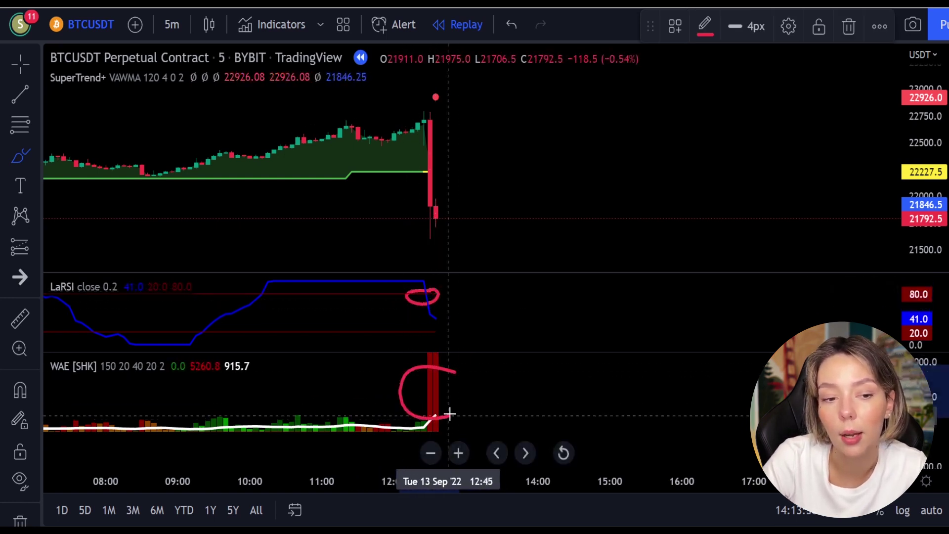
mouse_move(453, 92)
left_mouse_down()
mouse_move(433, 87)
mouse_move(437, 125)
mouse_move(466, 100)
left_mouse_up()
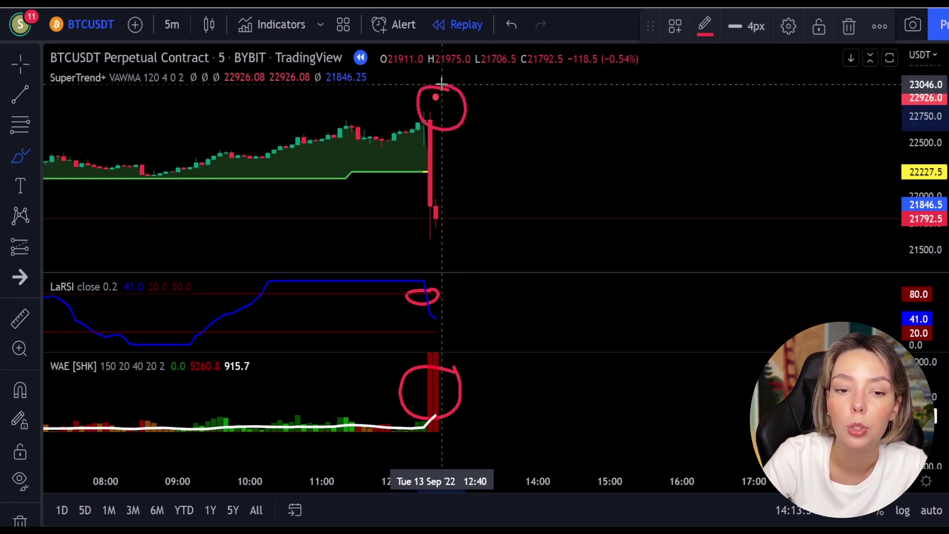
key("ctrl+z")
key("ctrl+z")
key("ctrl+z")
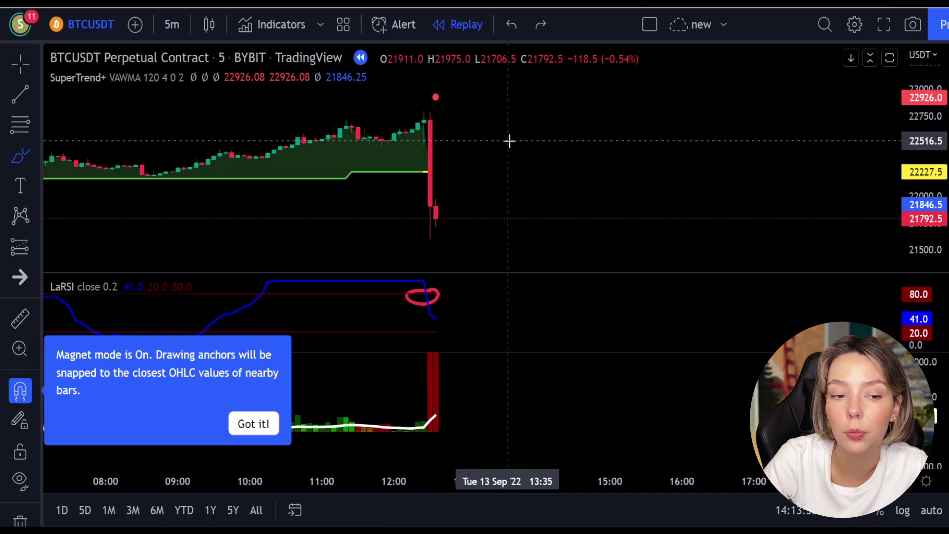
- Place a Short Position at the latest candle, stop raised above the high and profit target lowered
left_click(23, 255)
left_click(107, 270)
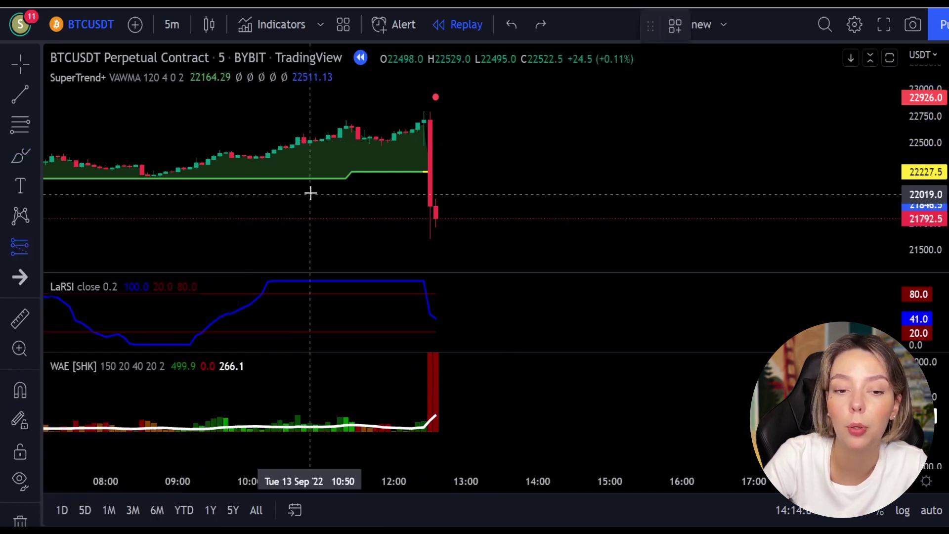
left_click(436, 217)
left_click_drag(435, 191, 436, 99)
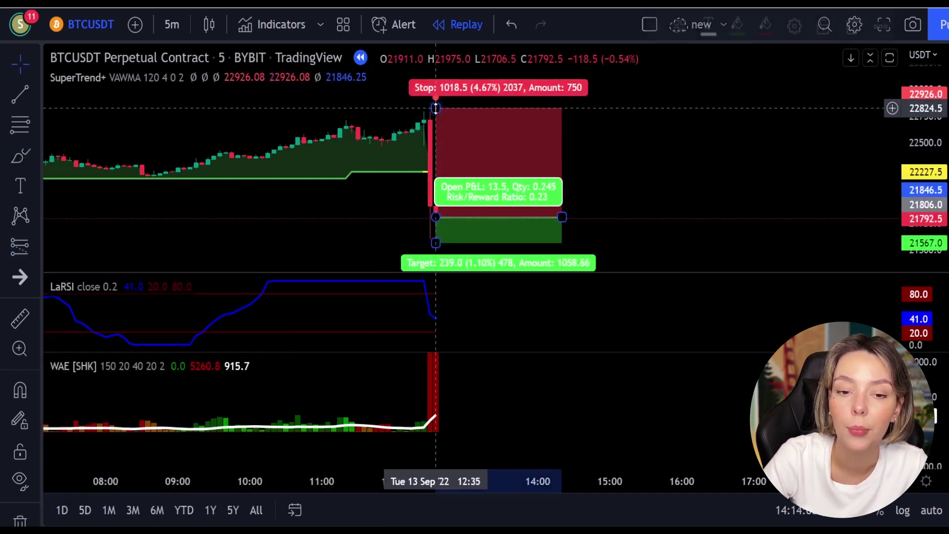
left_click_drag(436, 197, 442, 258)
- Extend the short's box, replay until price falls through the target, then trim it and pan it into view
left_click_drag(591, 193, 881, 124)
left_click_drag(526, 232, 479, 251)
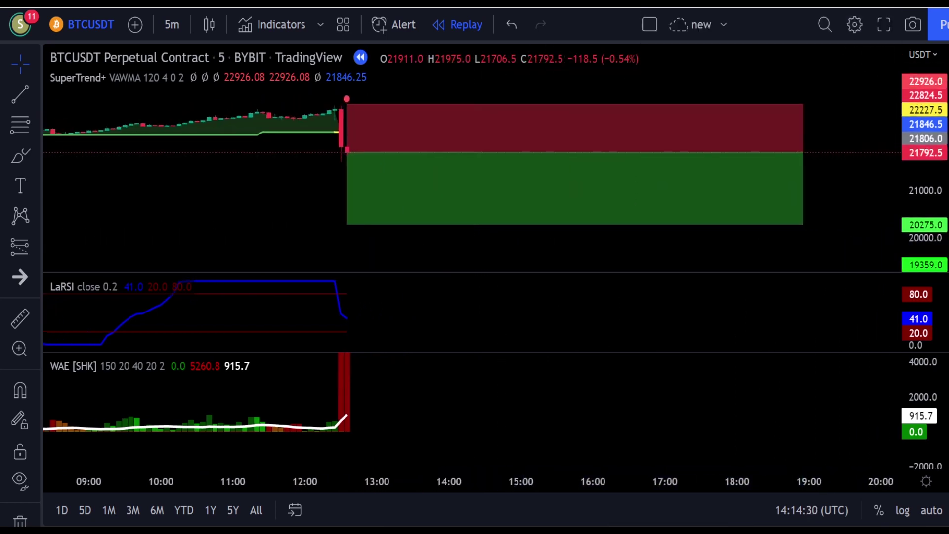
key("shift+Down")
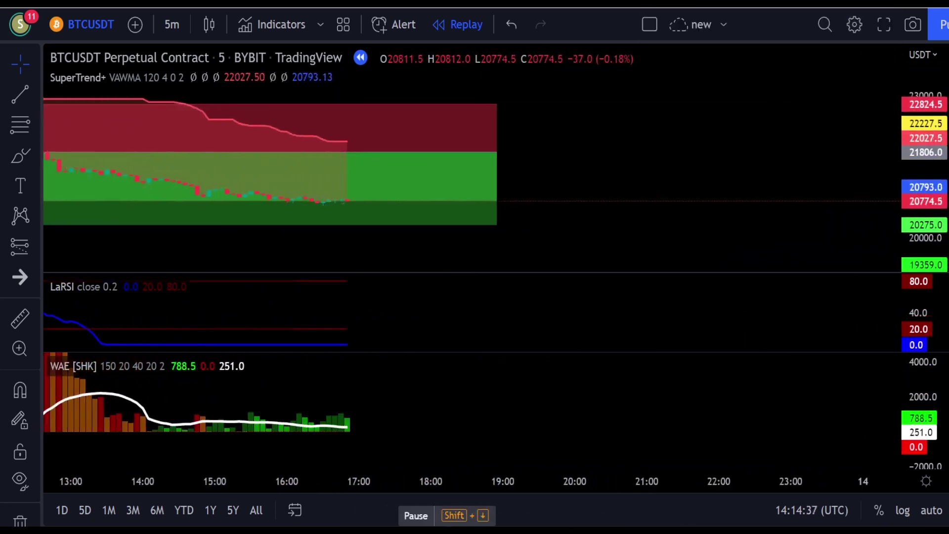
left_click_drag(354, 131, 771, 123)
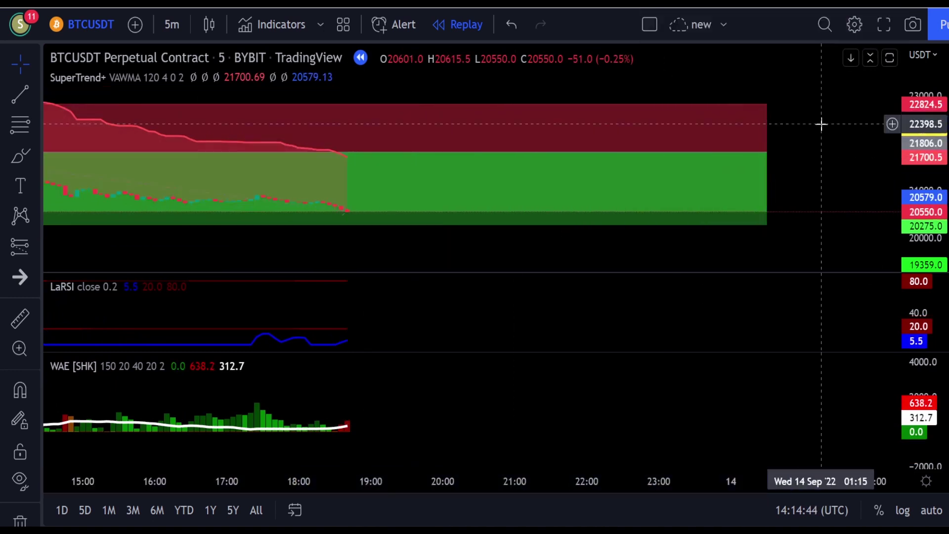
mouse_move(712, 148)
left_mouse_down()
mouse_move(496, 148)
mouse_move(312, 177)
left_mouse_up()
left_click_drag(248, 251, 449, 233)
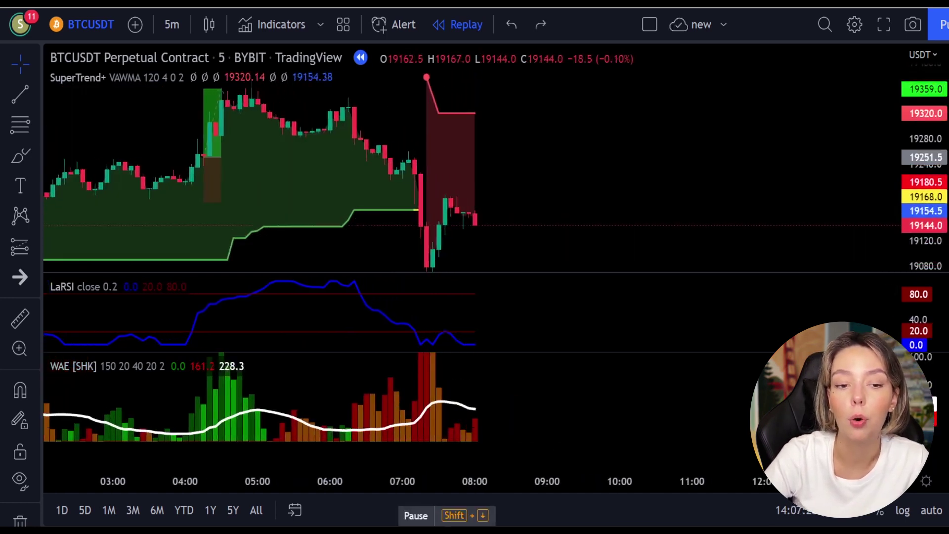
- Pause the replay, advance one bar, and resume it, with price recovering toward 19197.5 by 08:45
key("shift+Down")
key("shift+Right")
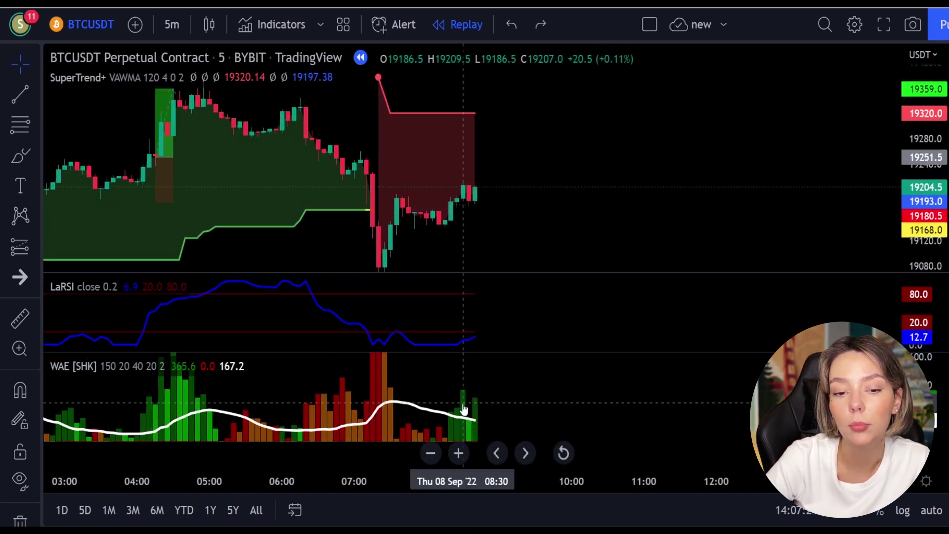
key("shift+Down")
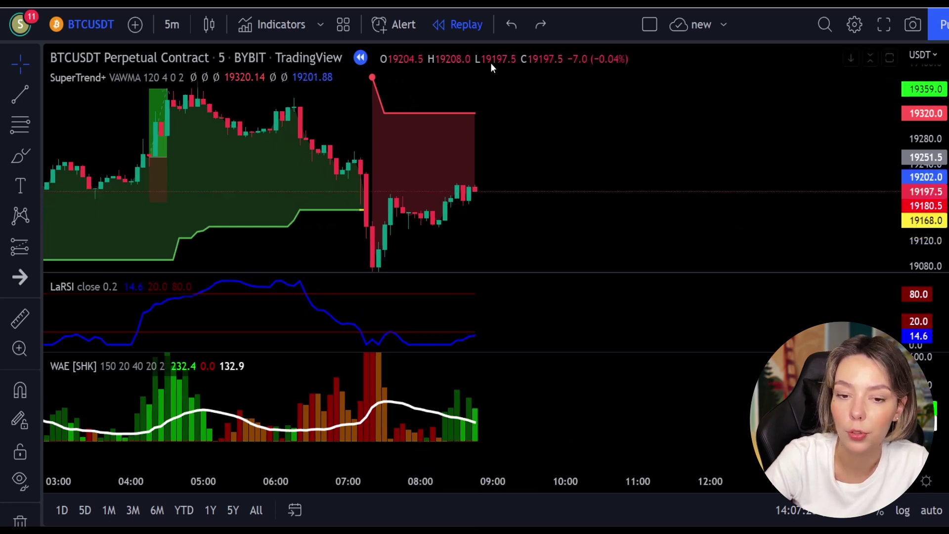